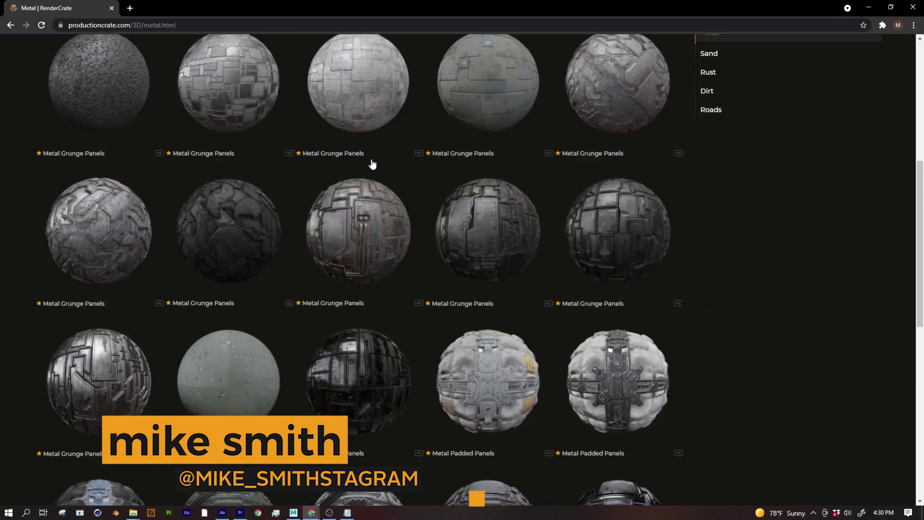
pyautogui.scroll(-5, 371, 162)
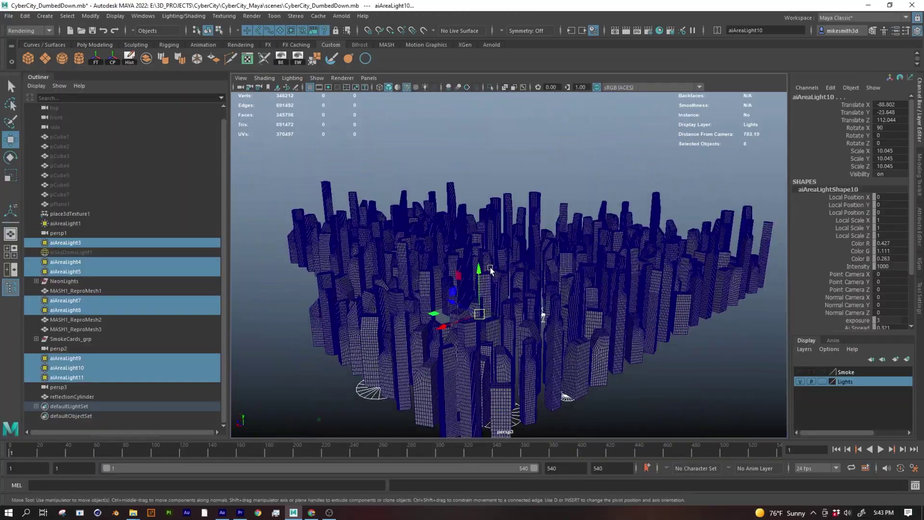
# Scroll RenderCrate and switch to the Photorealistic 3D Assets page listing Domestic, Apocalypse, Vehicles and Ancient
pyautogui.click(422, 91)
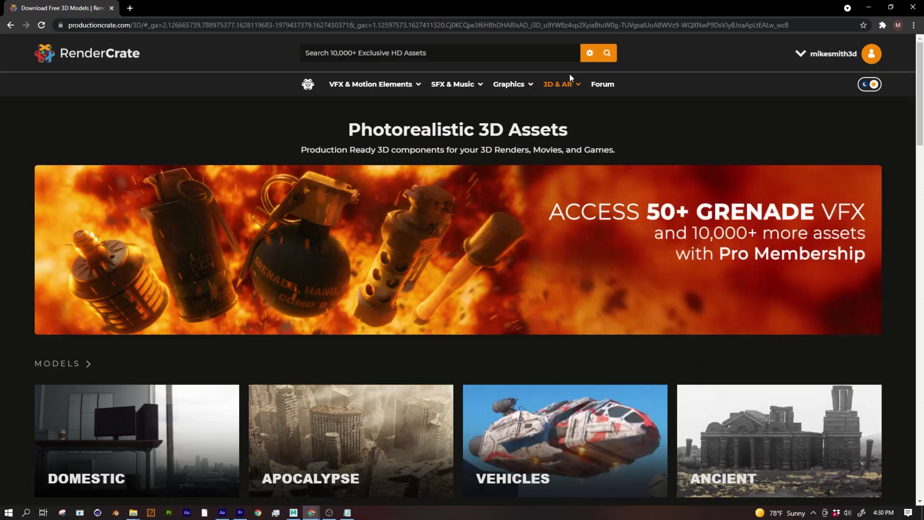
# Browse RenderCrate's Metal materials, previewing Metal Grunge Panels 5 and another metal material
pyautogui.moveTo(563, 86)
pyautogui.click(637, 124)
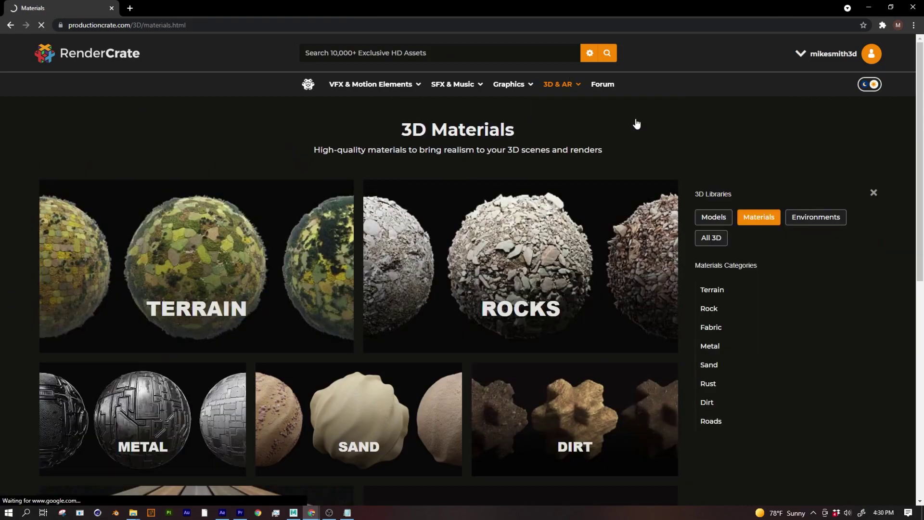
pyautogui.scroll(-3, 216, 284)
pyautogui.click(216, 284)
pyautogui.scroll(-5, 372, 163)
pyautogui.scroll(-5, 371, 163)
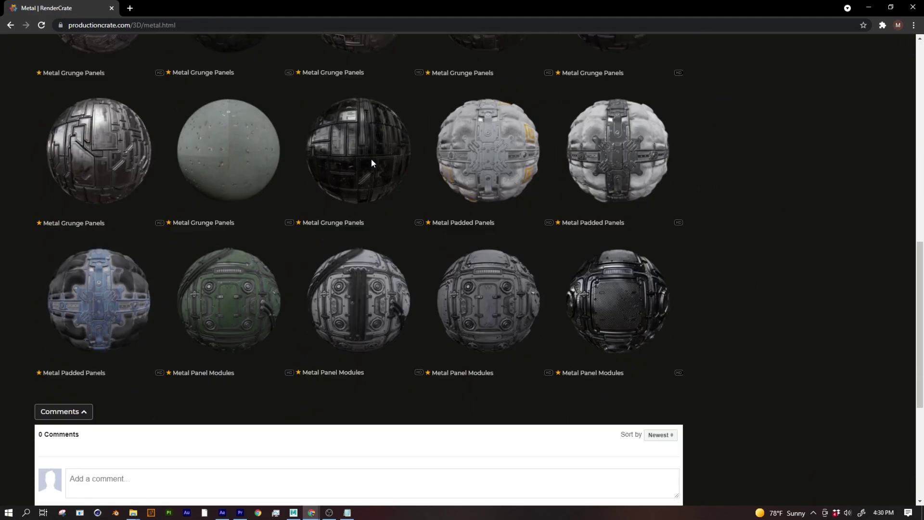
pyautogui.click(207, 191)
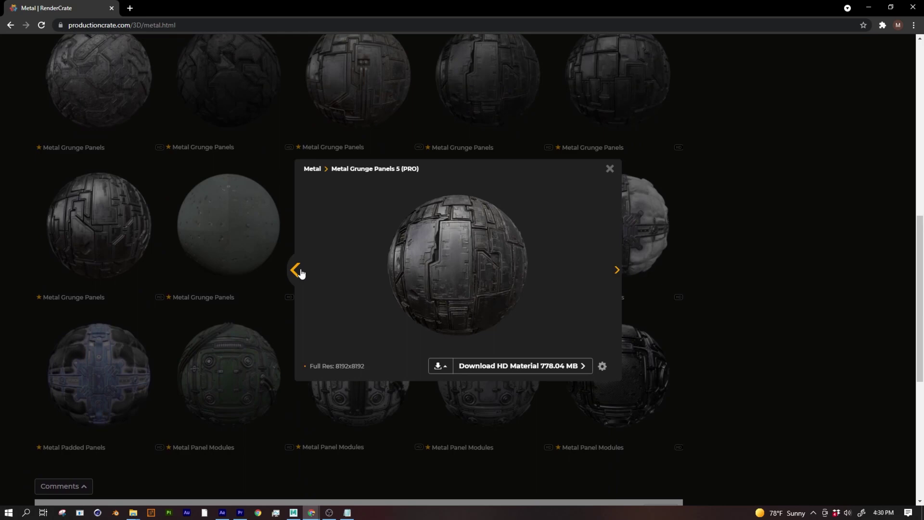
pyautogui.click(299, 271)
pyautogui.press('Escape')
# Open the Space HDRI environments and look around the Space Nebula Environment 1 360° preview
pyautogui.scroll(10, 299, 271)
pyautogui.moveTo(557, 82)
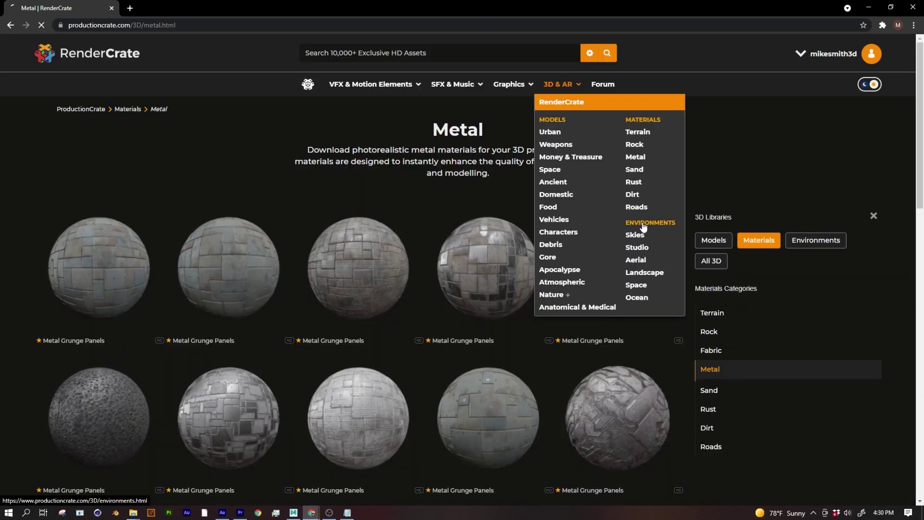
pyautogui.click(621, 169)
pyautogui.scroll(-8, 367, 282)
pyautogui.click(258, 220)
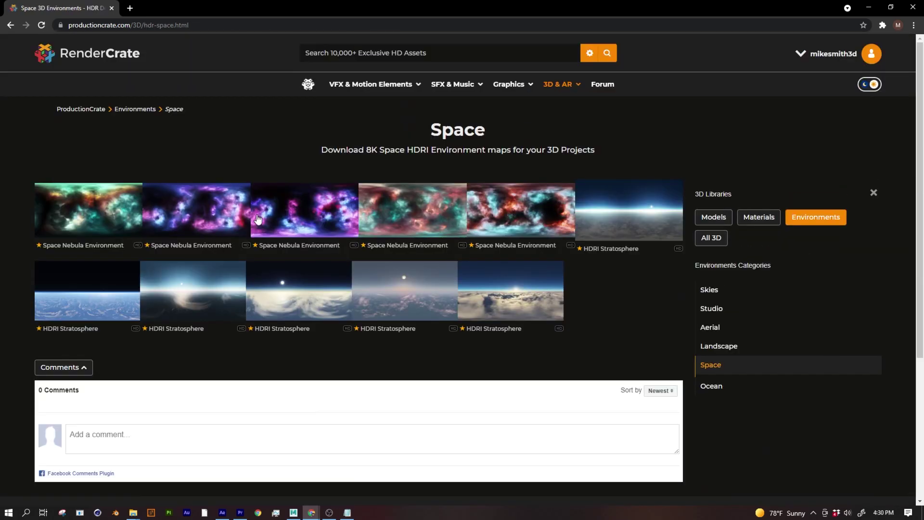
pyautogui.scroll(-3, 137, 265)
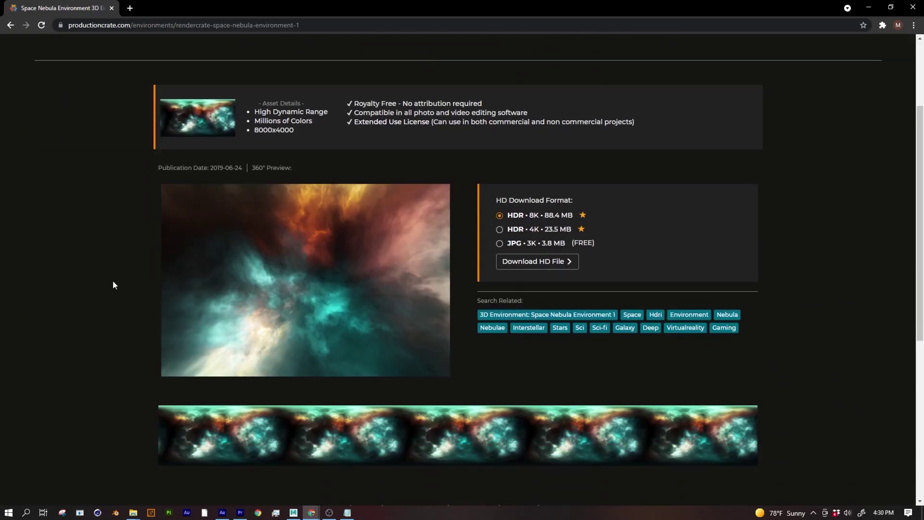
pyautogui.moveTo(178, 250); pyautogui.dragTo(285, 250)
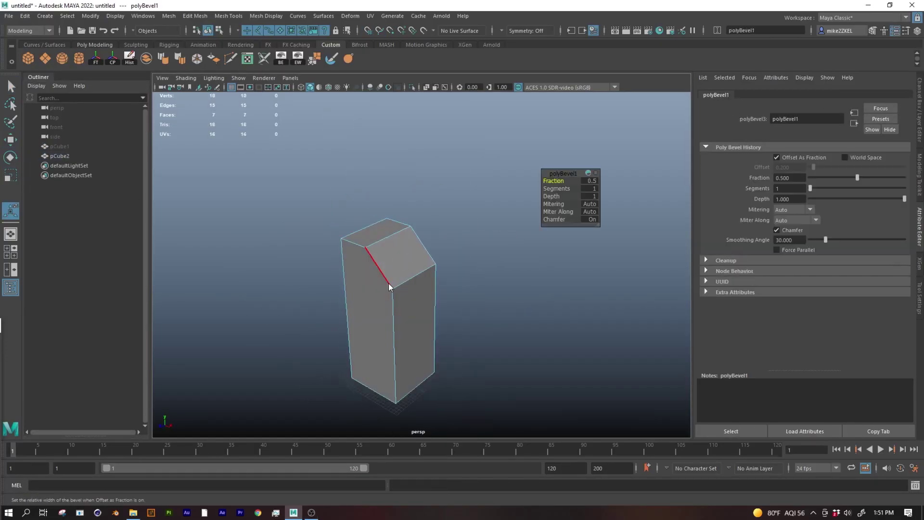
# Try and undo a bevel on the stacked column, then merge its red edge to taper the top
pyautogui.keyDown('alt'); pyautogui.moveTo(494, 279); pyautogui.dragTo(447, 294); pyautogui.keyUp('alt')
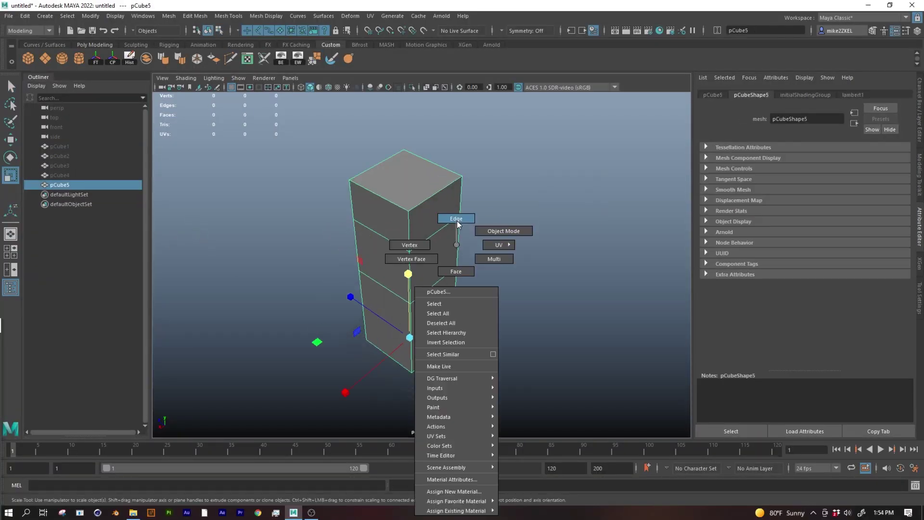
pyautogui.keyDown('shift'); pyautogui.moveTo(406, 264); pyautogui.dragTo(549, 176, button='right'); pyautogui.keyUp('shift')
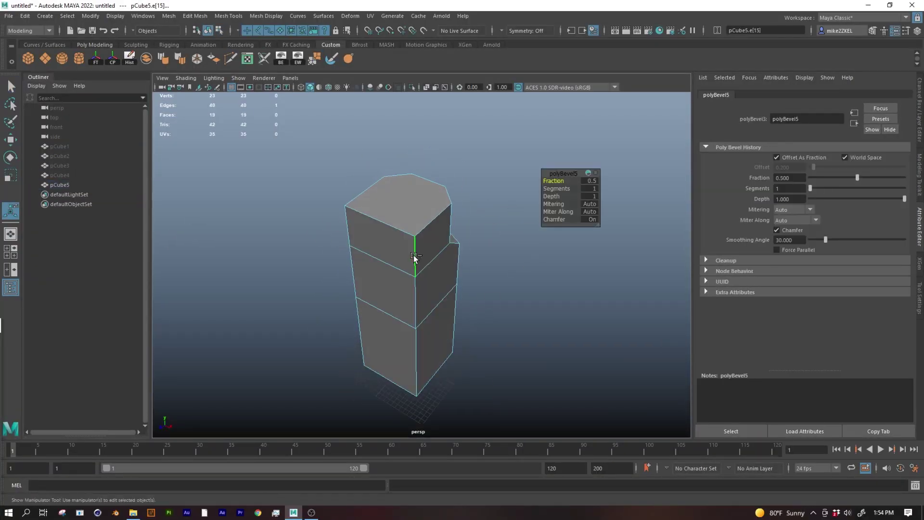
pyautogui.hotkey('ctrl', 'z')
pyautogui.hotkey('ctrl', 'z')
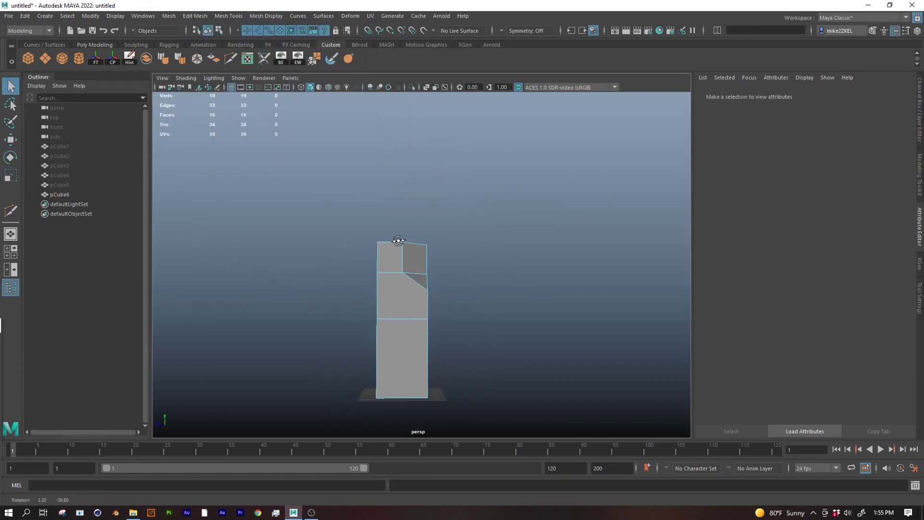
pyautogui.keyDown('shift'); pyautogui.moveTo(448, 187); pyautogui.dragTo(450, 208, button='right'); pyautogui.keyUp('shift')
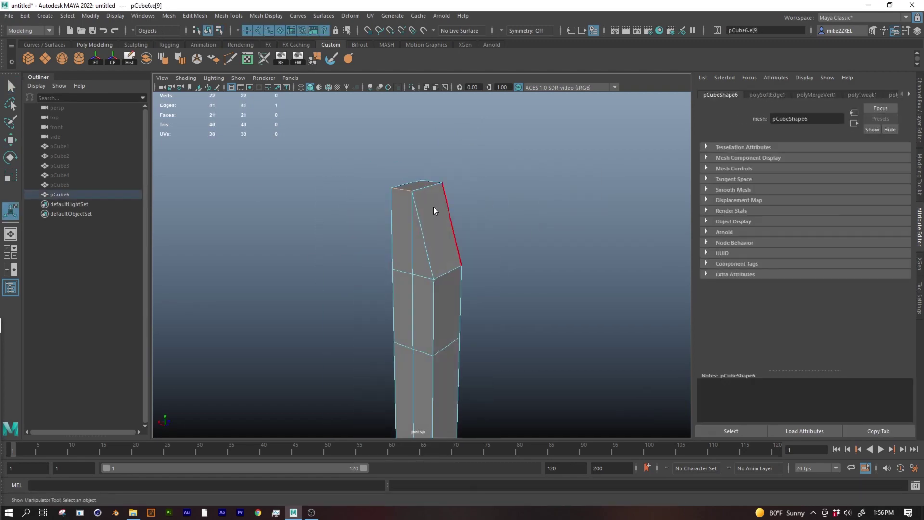
pyautogui.keyDown('shift'); pyautogui.moveTo(434, 210); pyautogui.dragTo(448, 231, button='right'); pyautogui.keyUp('shift')
# Bevel the L-shaped piece's red edge and another column edge at about 0.48, then delete history
pyautogui.keyDown('alt'); pyautogui.moveTo(414, 340); pyautogui.dragTo(435, 321); pyautogui.keyUp('alt')
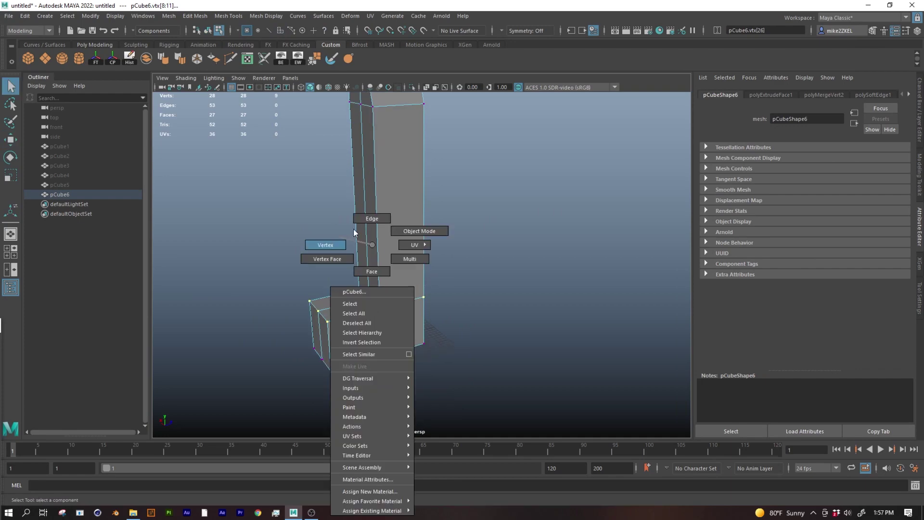
pyautogui.keyDown('shift'); pyautogui.moveTo(367, 265); pyautogui.dragTo(366, 346, button='right'); pyautogui.keyUp('shift')
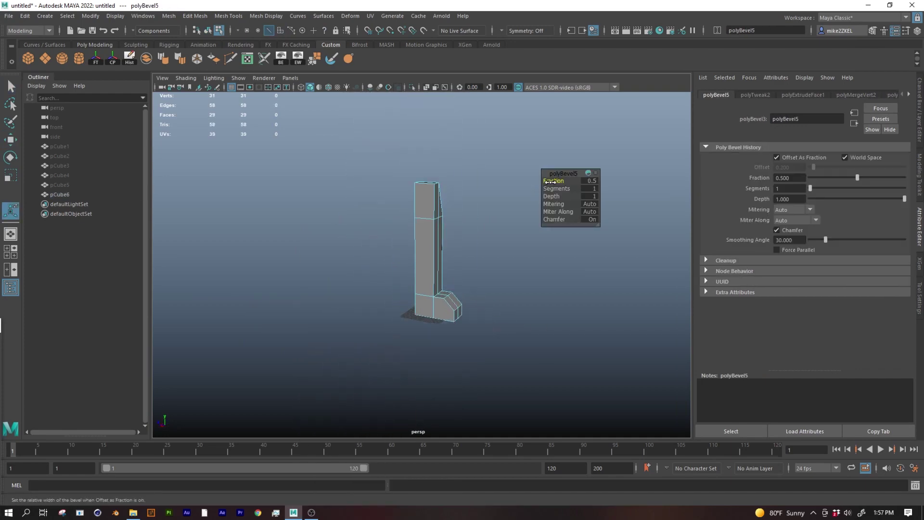
pyautogui.press('F8')
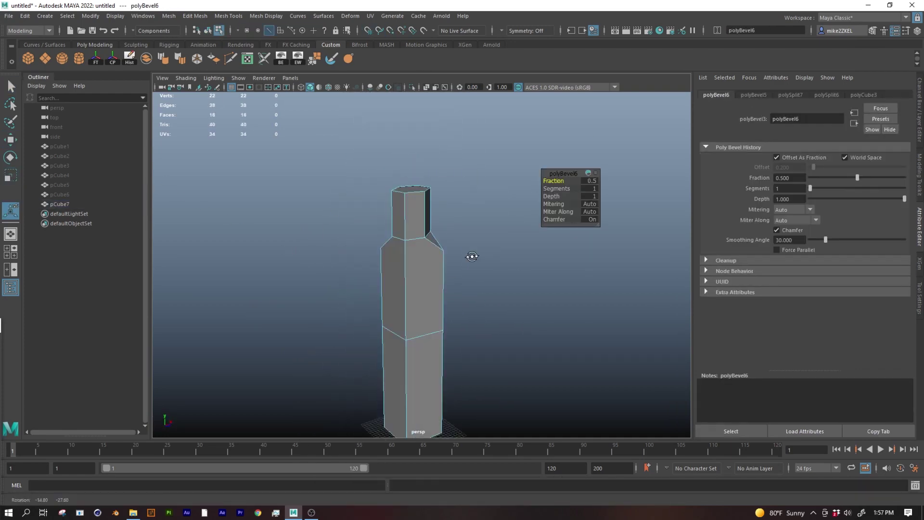
pyautogui.keyDown('alt'); pyautogui.moveTo(470, 257); pyautogui.dragTo(415, 307); pyautogui.keyUp('alt')
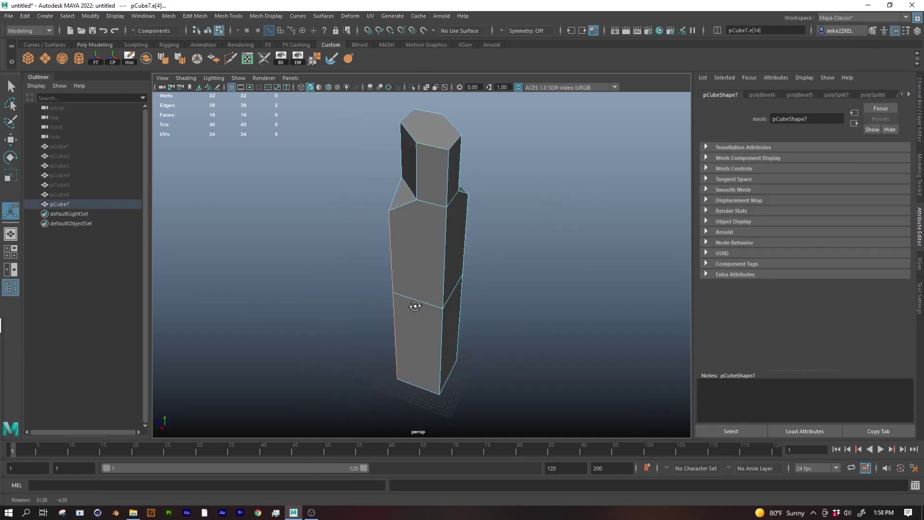
pyautogui.hotkey('ctrl', 'b')
pyautogui.moveTo(559, 180); pyautogui.dragTo(553, 181)
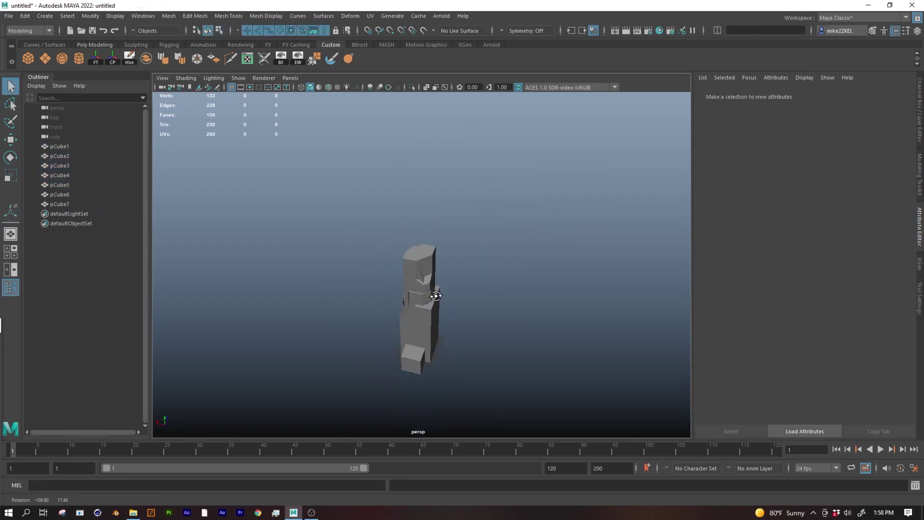
pyautogui.click(129, 59)
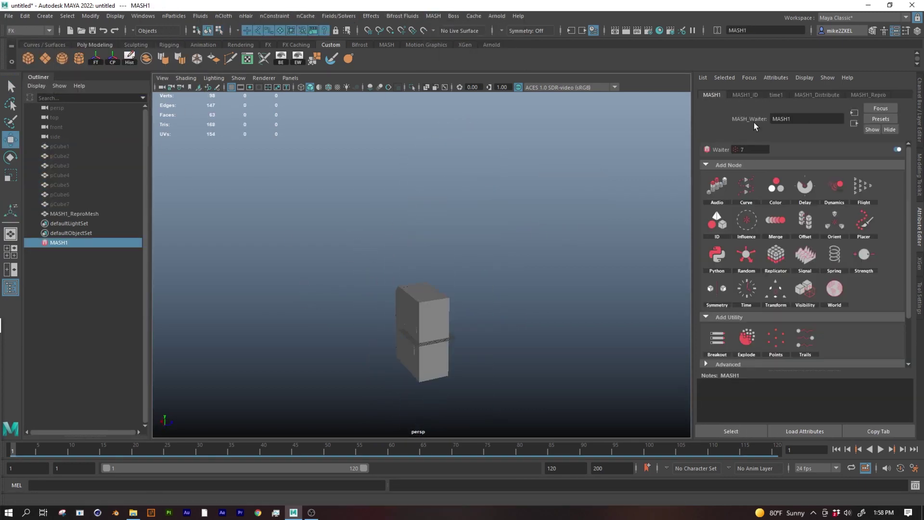
# Set the MASH distribution type to a 7×7 Grid and delete the original cube
pyautogui.click(798, 177)
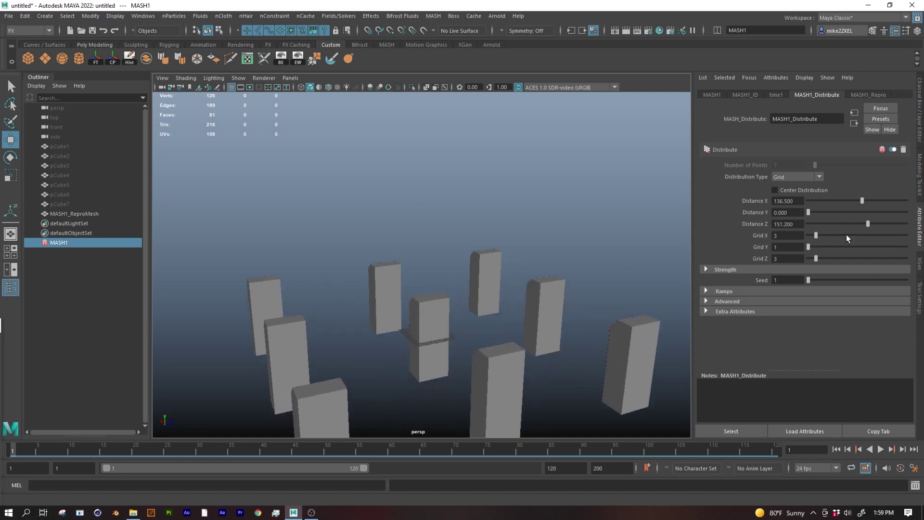
pyautogui.click(744, 95)
pyautogui.click(817, 95)
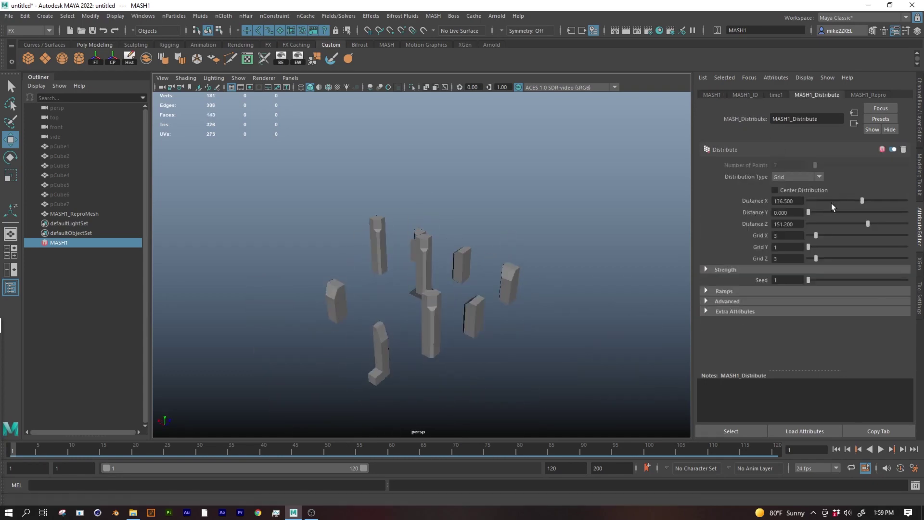
pyautogui.click(433, 272)
pyautogui.press('e')
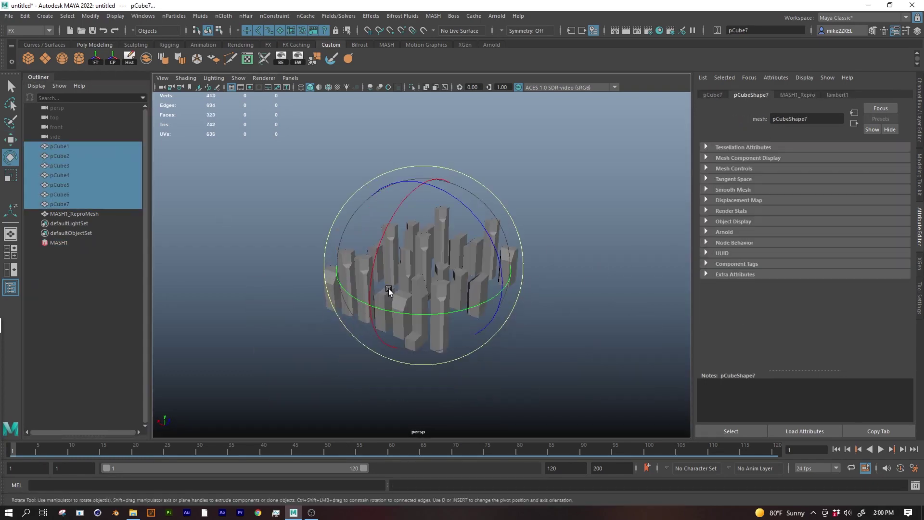
pyautogui.press('Delete')
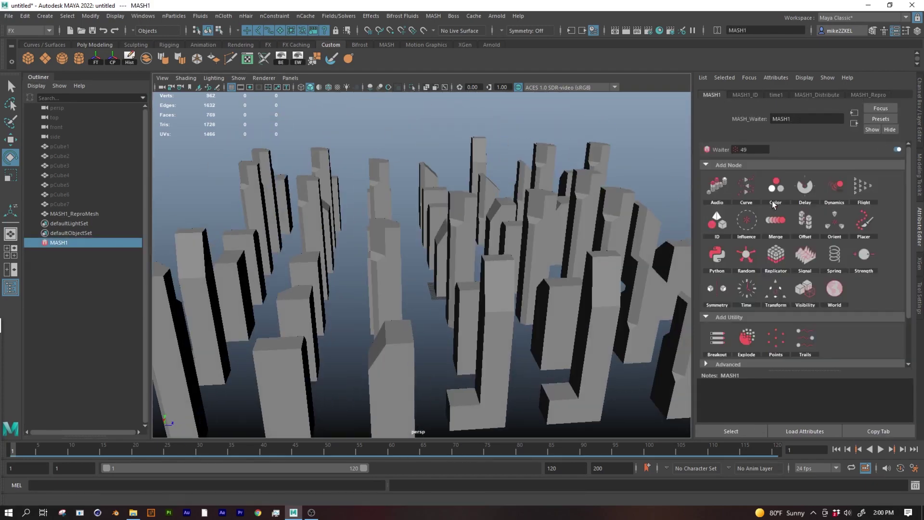
# Add a MASH Random node with Rotation Y up to 180 and raised Scale Y
pyautogui.click(799, 218)
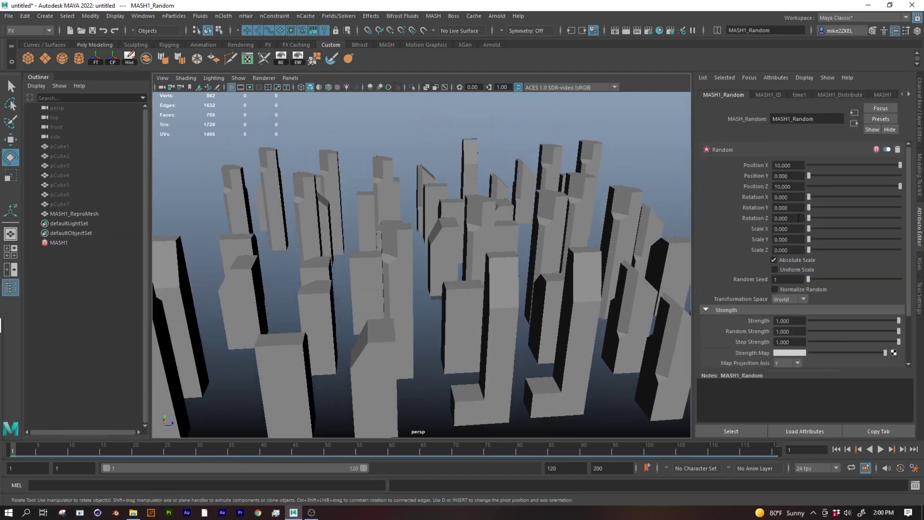
pyautogui.moveTo(809, 208); pyautogui.dragTo(900, 208)
pyautogui.moveTo(809, 239)
pyautogui.mouseDown()
pyautogui.moveTo(828, 239)
pyautogui.moveTo(818, 242)
pyautogui.mouseUp()
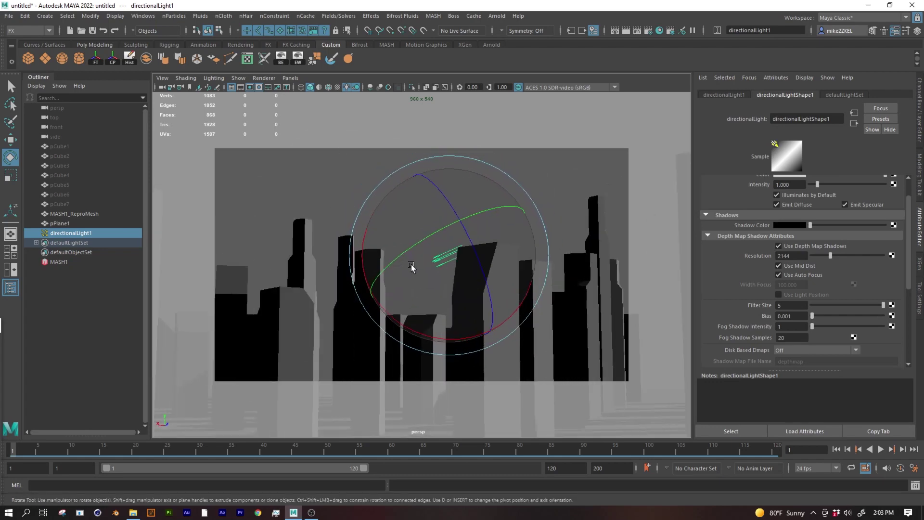
# Rotate the directional light and give the pillars a new Arnold surface material fed by a texture
pyautogui.moveTo(411, 266); pyautogui.dragTo(436, 243)
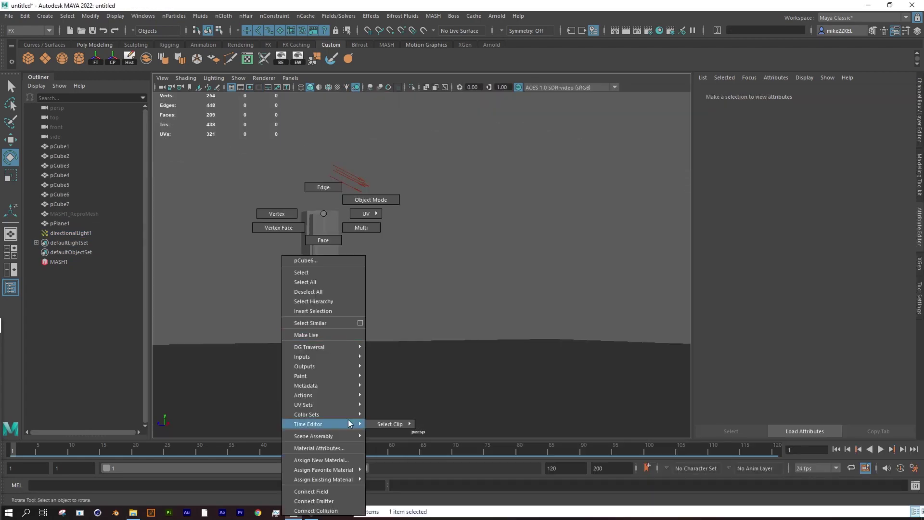
pyautogui.click(320, 421)
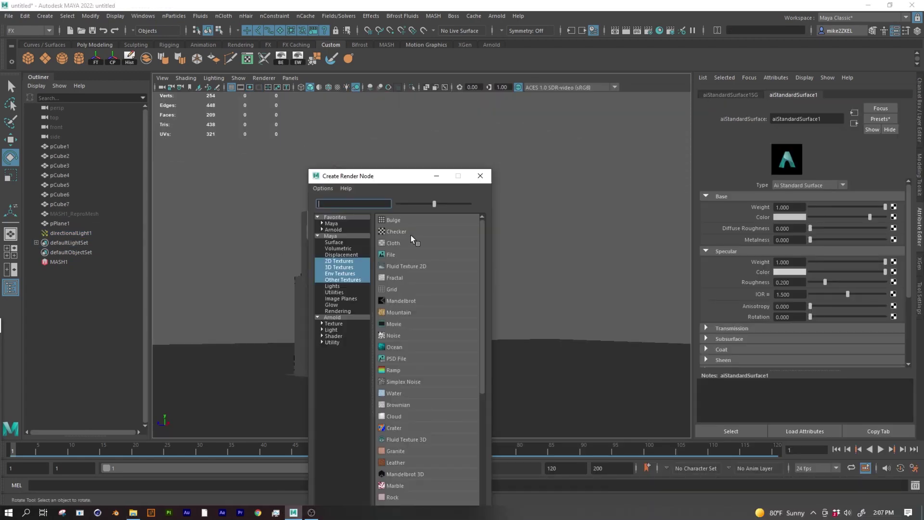
pyautogui.click(393, 233)
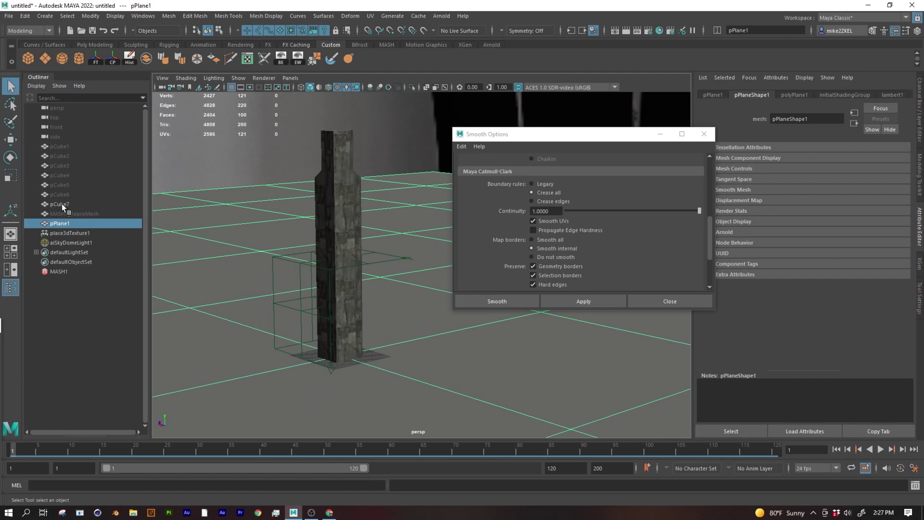
# Hide pCube7, set MASH1_ReproMesh's Arnold subdivision to catclark, and start a render preview
pyautogui.click(62, 211)
pyautogui.press('h')
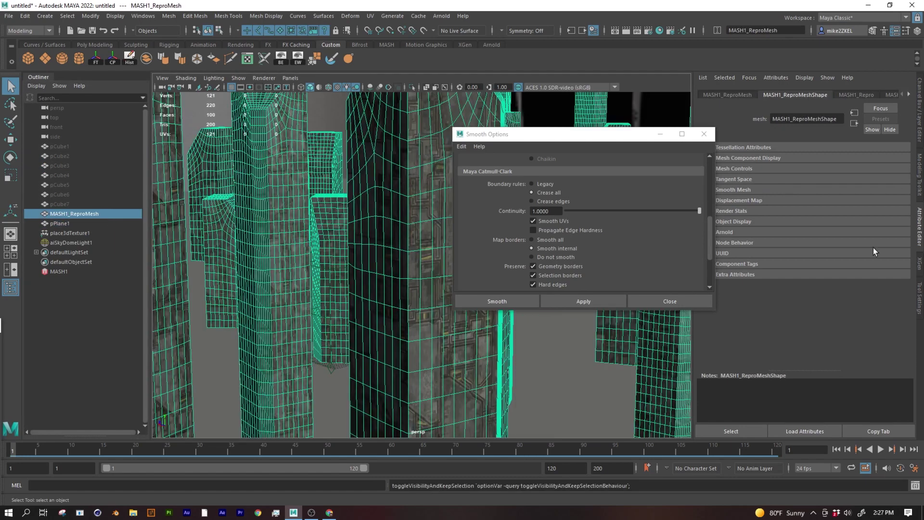
pyautogui.click(801, 325)
pyautogui.scroll(-4, 762, 299)
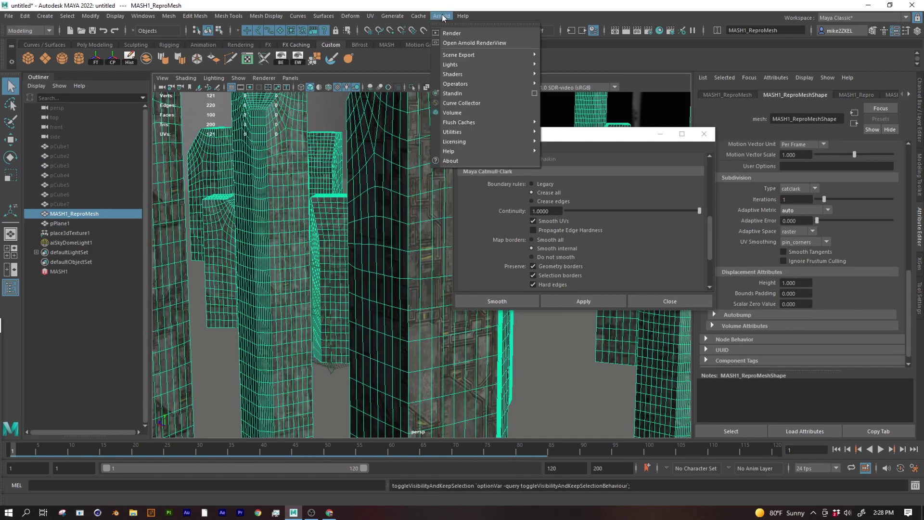
pyautogui.click(474, 43)
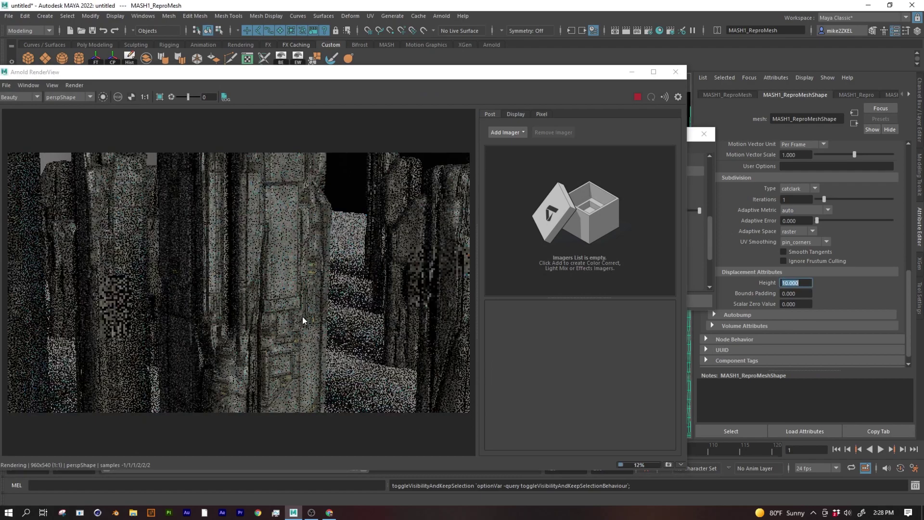
# Set the displacement Scalar Zero Value to 0.3 and subdivision Iterations to 2
pyautogui.click(807, 303)
pyautogui.write('1')
pyautogui.press('Return')
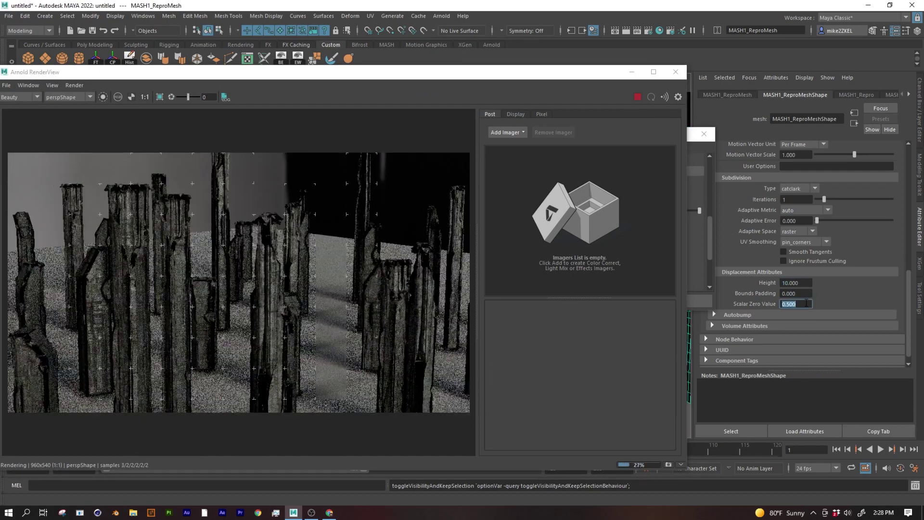
pyautogui.write('0.3')
pyautogui.press('Return')
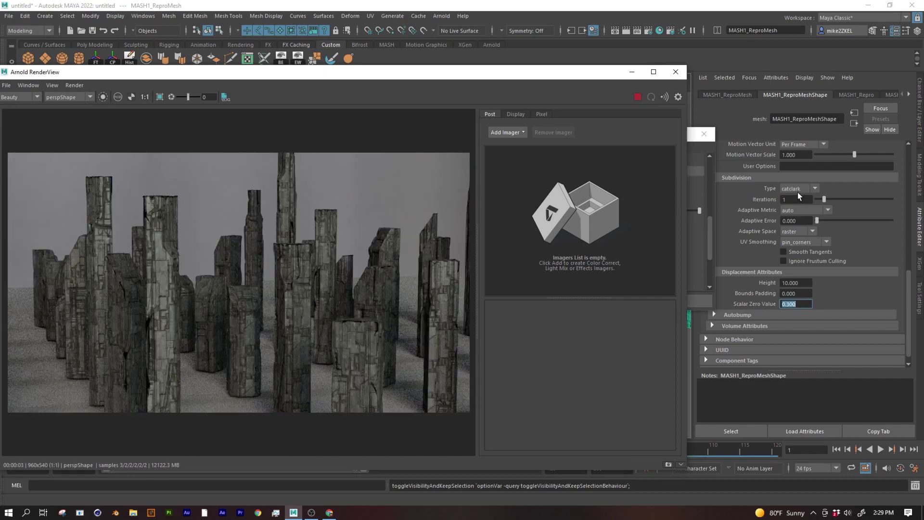
pyautogui.click(796, 199)
pyautogui.write('2')
pyautogui.press('Return')
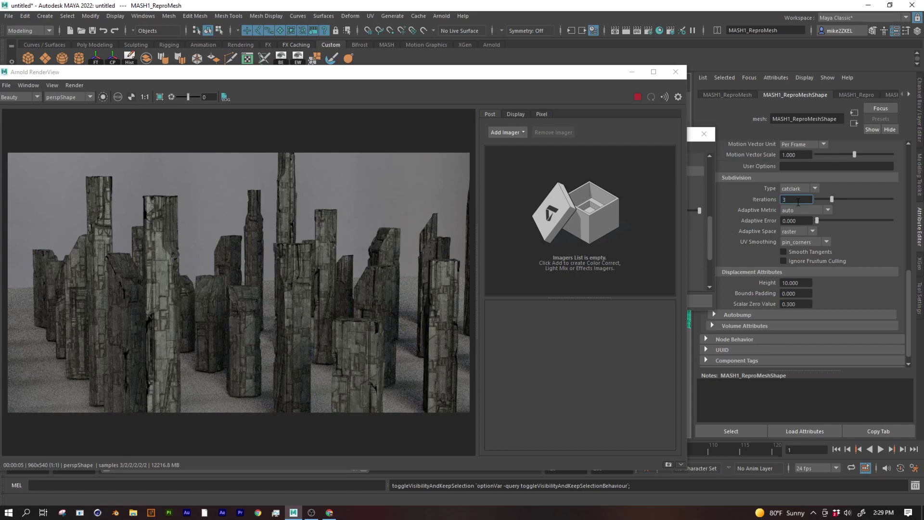
pyautogui.keyDown('alt'); pyautogui.moveTo(206, 262); pyautogui.dragTo(371, 288); pyautogui.keyUp('alt')
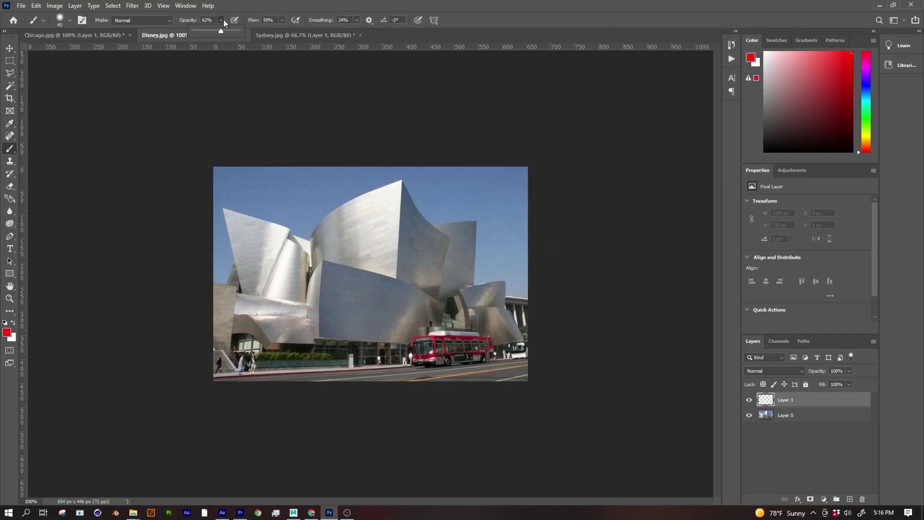
# Set brush opacity to 100%, discard the red-stroke layer, and apply Curves to the concert hall photo
pyautogui.click(287, 127)
pyautogui.hotkey('ctrl', '+')
pyautogui.hotkey('ctrl', '+')
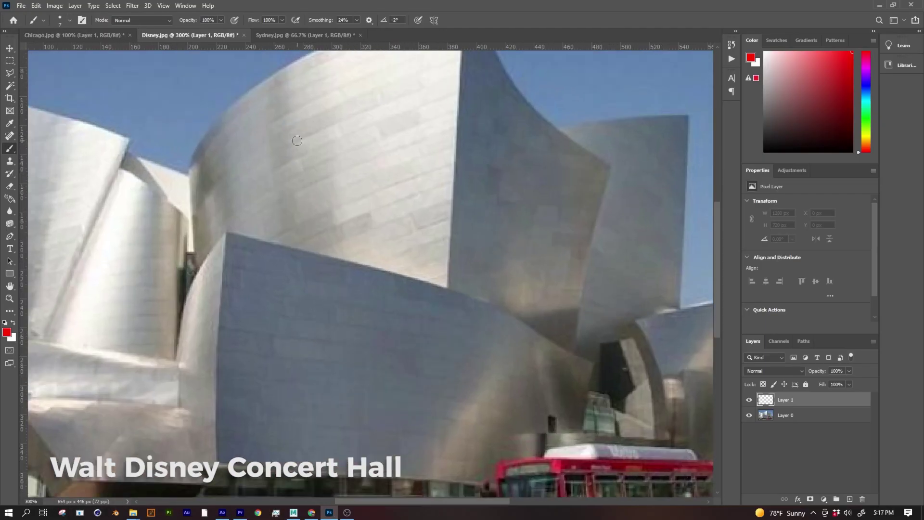
pyautogui.moveTo(808, 408); pyautogui.dragTo(861, 499)
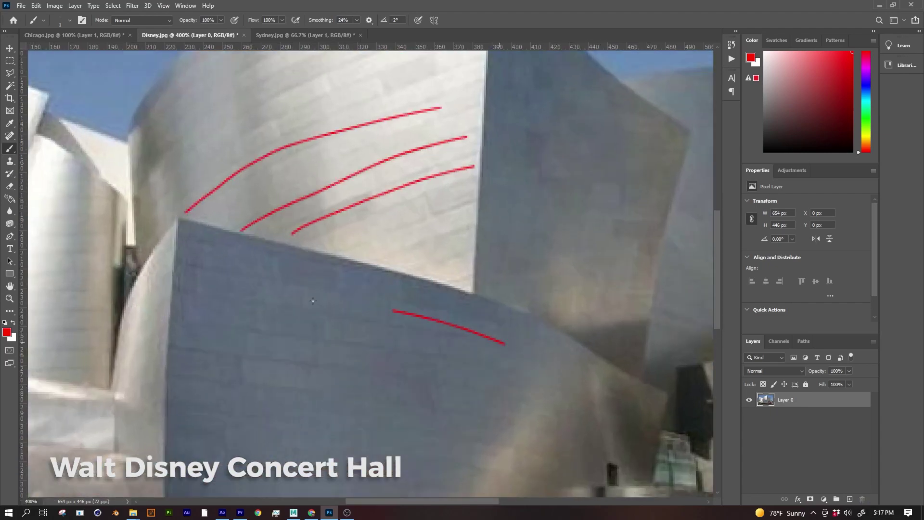
pyautogui.hotkey('ctrl', 'm')
pyautogui.moveTo(741, 190); pyautogui.dragTo(788, 189)
pyautogui.click(285, 35)
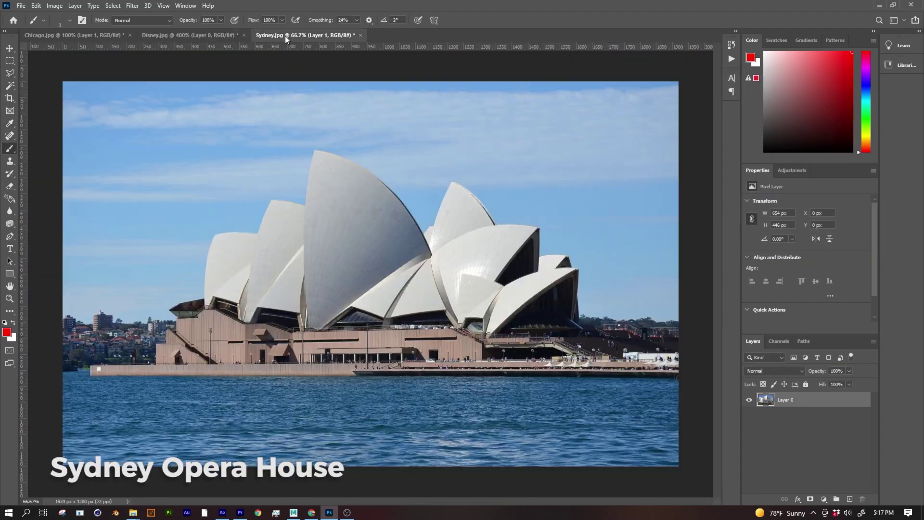
pyautogui.keyDown('alt'); pyautogui.scroll(5, 431, 305); pyautogui.keyUp('alt')
pyautogui.keyDown('alt'); pyautogui.scroll(-5, 431, 305); pyautogui.keyUp('alt')
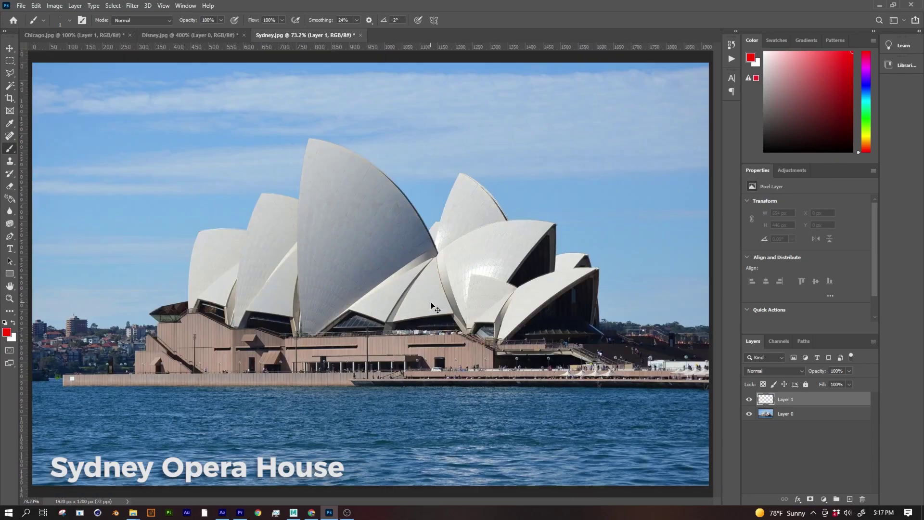
pyautogui.keyDown('alt'); pyautogui.scroll(5, 433, 305); pyautogui.keyUp('alt')
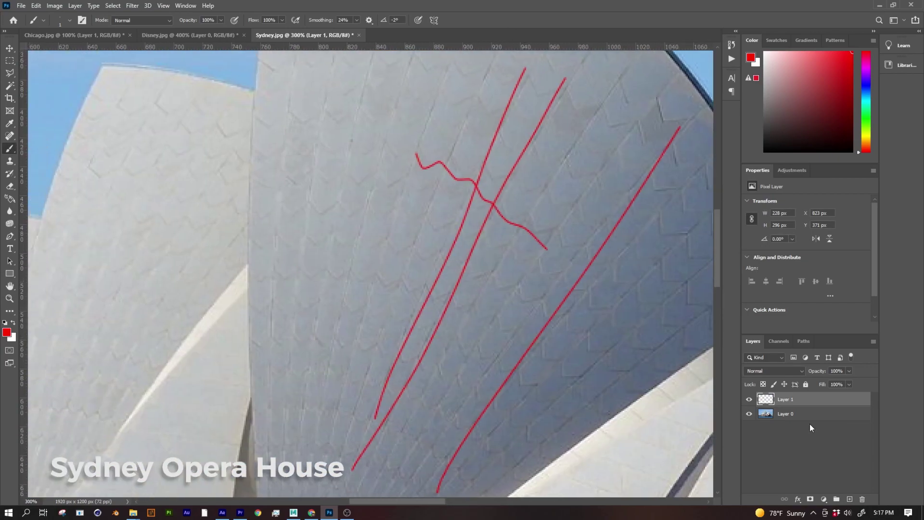
# Darken the Sydney photo with Curves and the Bean photo's midtones with Levels
pyautogui.hotkey('ctrl', 'm')
pyautogui.moveTo(735, 186); pyautogui.dragTo(810, 189)
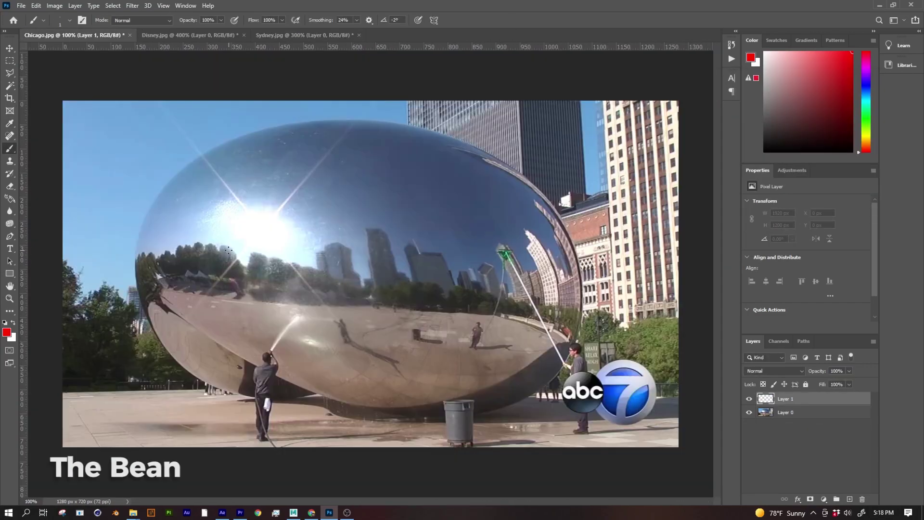
pyautogui.keyDown('alt'); pyautogui.scroll(5, 236, 212); pyautogui.keyUp('alt')
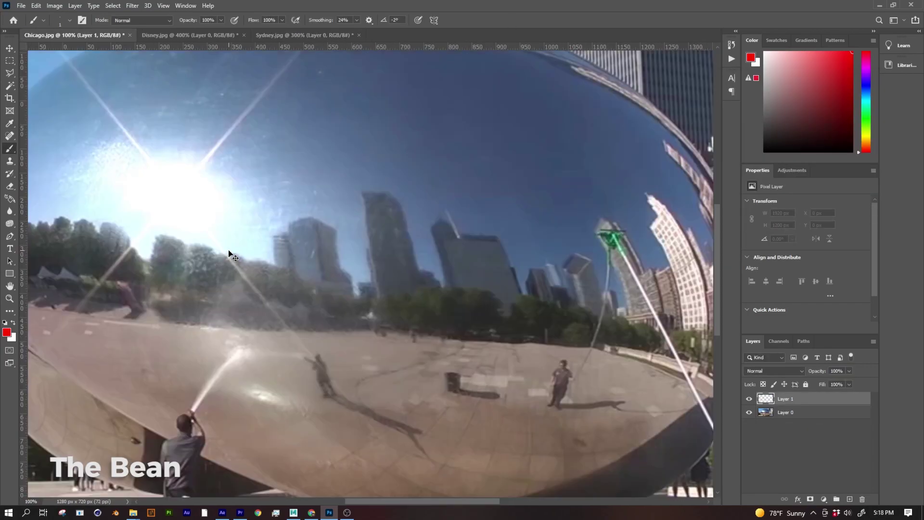
pyautogui.hotkey('ctrl', 'l')
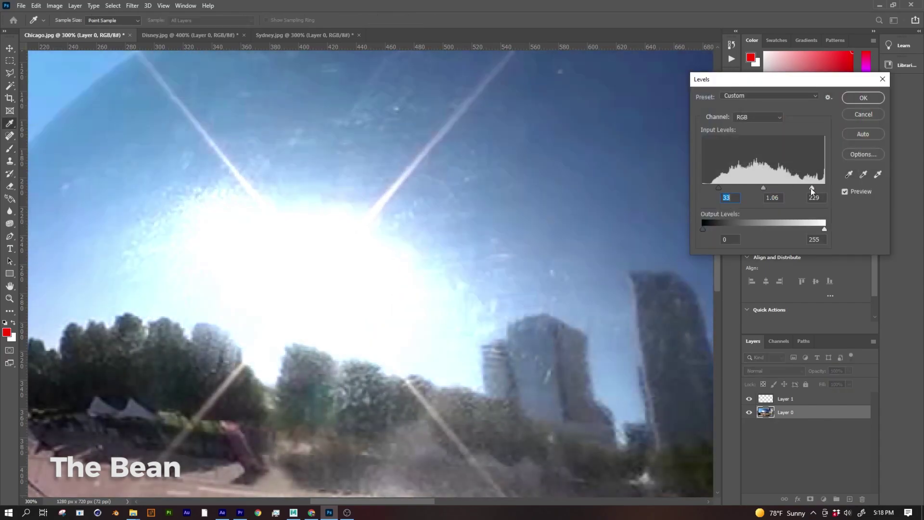
pyautogui.moveTo(761, 188); pyautogui.dragTo(778, 187)
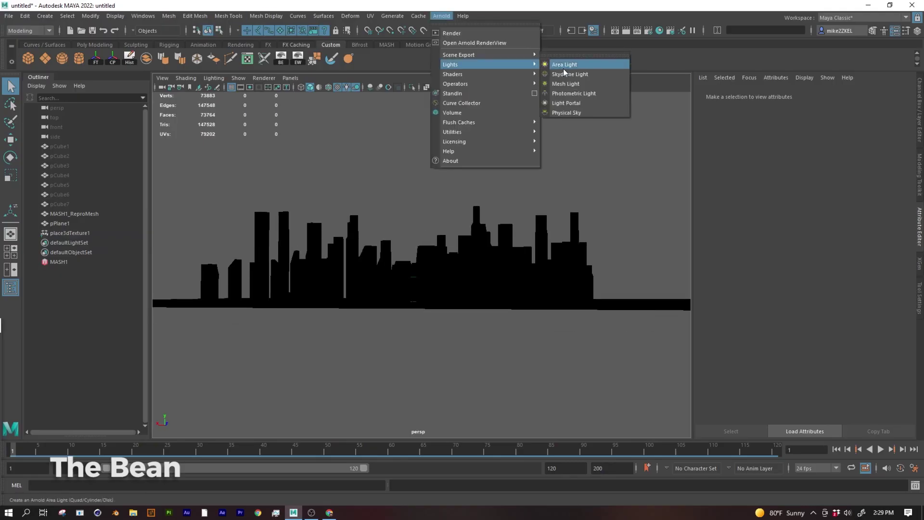
# Create an Arnold area light and add aiAtmosphereVolume fog to the render
pyautogui.click(588, 64)
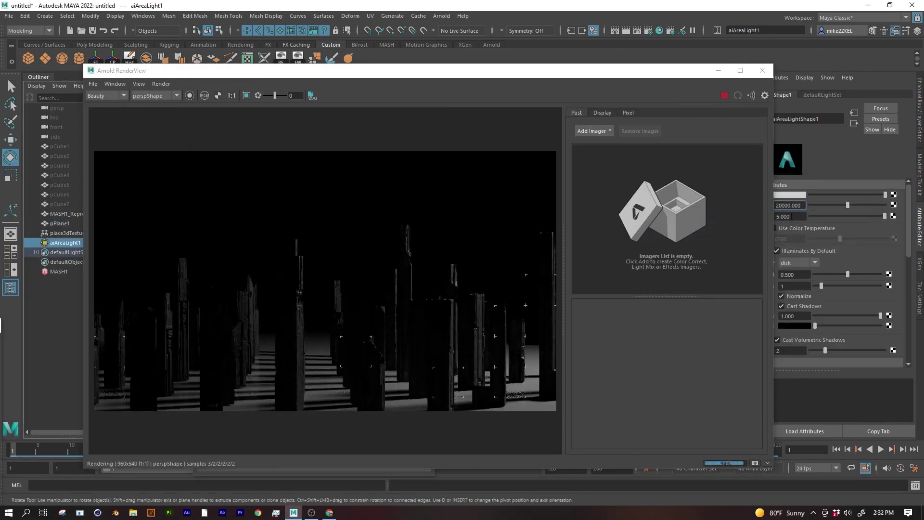
pyautogui.click(397, 247)
pyautogui.moveTo(337, 71); pyautogui.dragTo(258, 81)
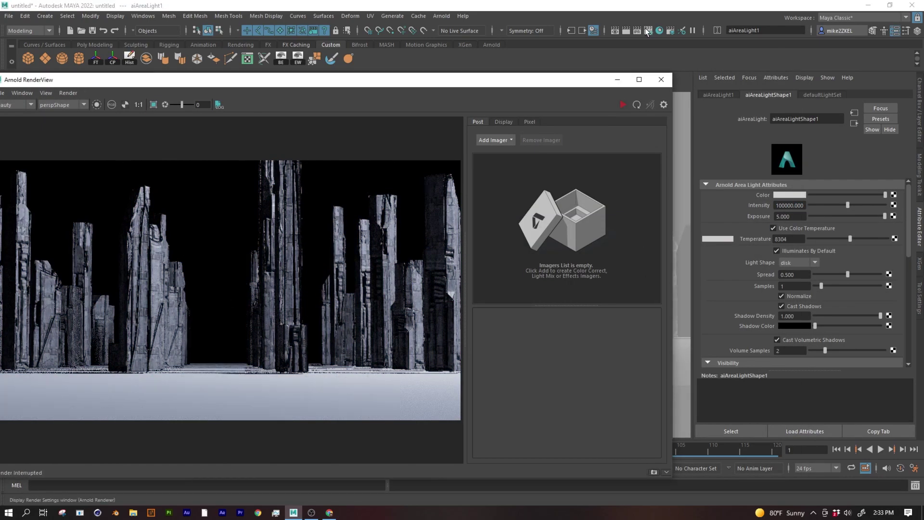
pyautogui.click(647, 32)
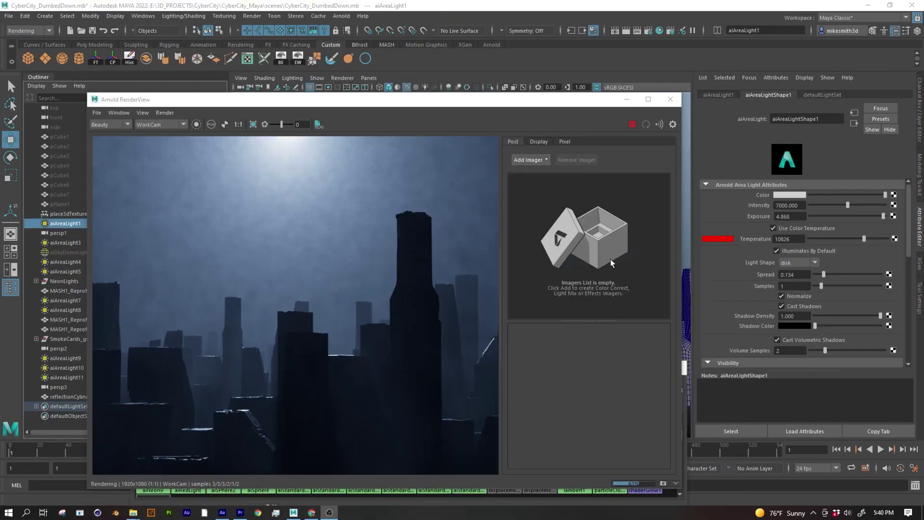
# Adjust aiAreaLight1's colour temperature until the render turns a cool blue
pyautogui.click(239, 325)
pyautogui.scroll(6, 276, 331)
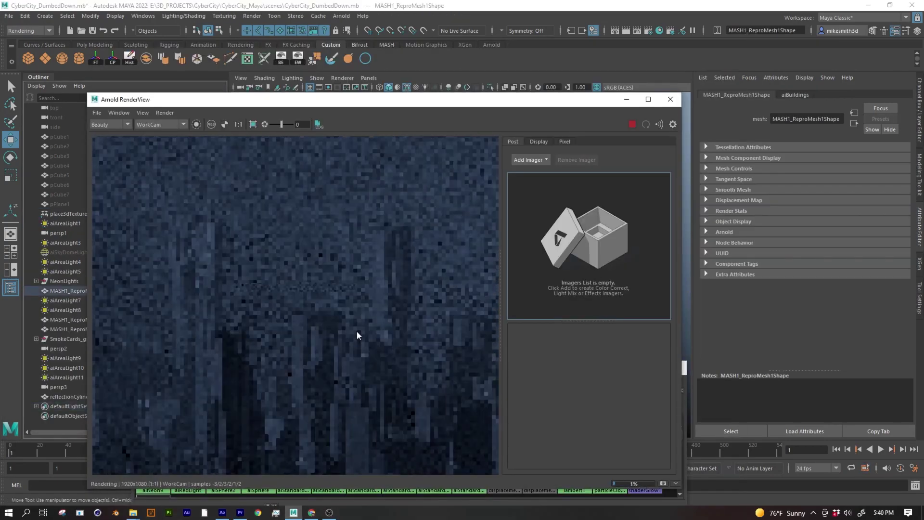
pyautogui.click(66, 224)
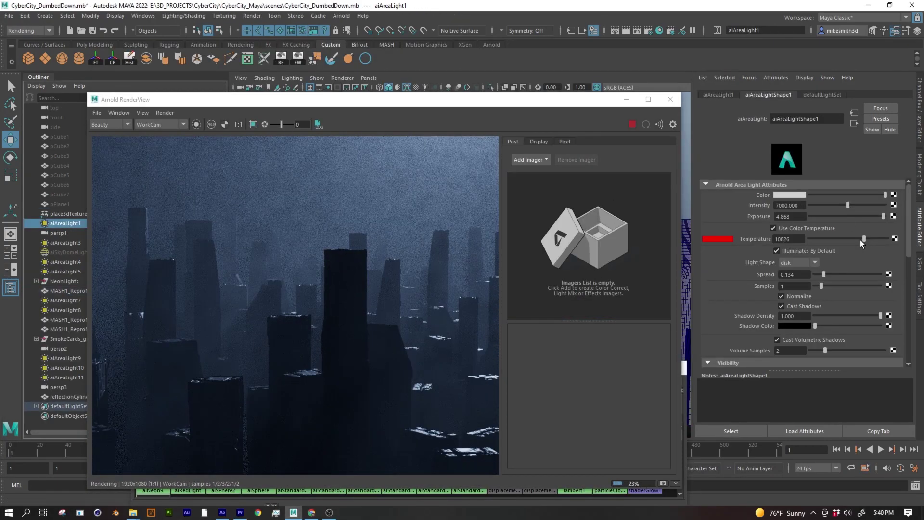
pyautogui.moveTo(828, 239); pyautogui.dragTo(835, 247)
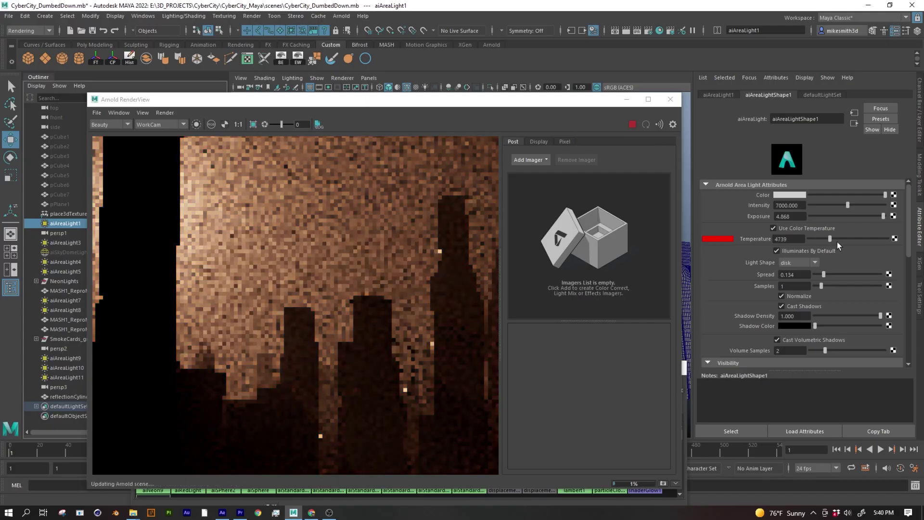
pyautogui.moveTo(837, 242); pyautogui.dragTo(863, 240)
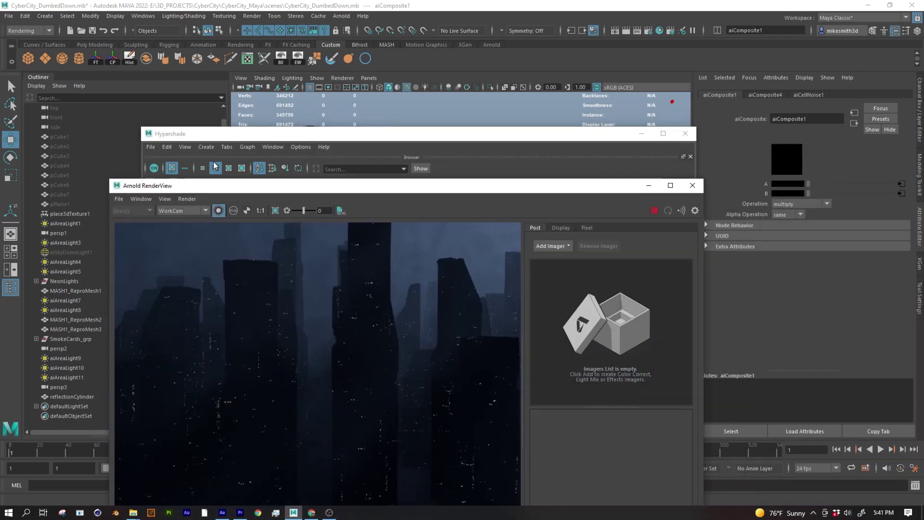
# Inspect the aiCellNoise2 and aiComposite nodes in Hypershade, then stop the Arnold RenderView IPR
pyautogui.click(698, 362)
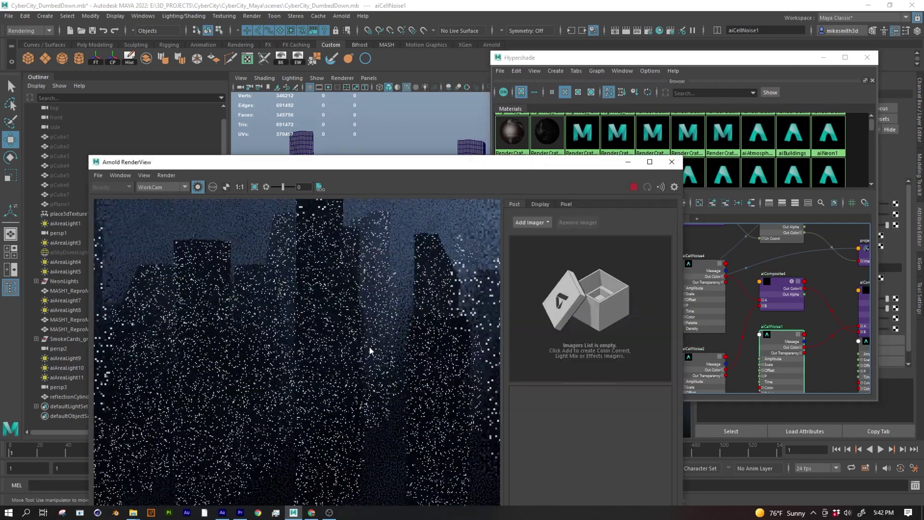
pyautogui.click(787, 307)
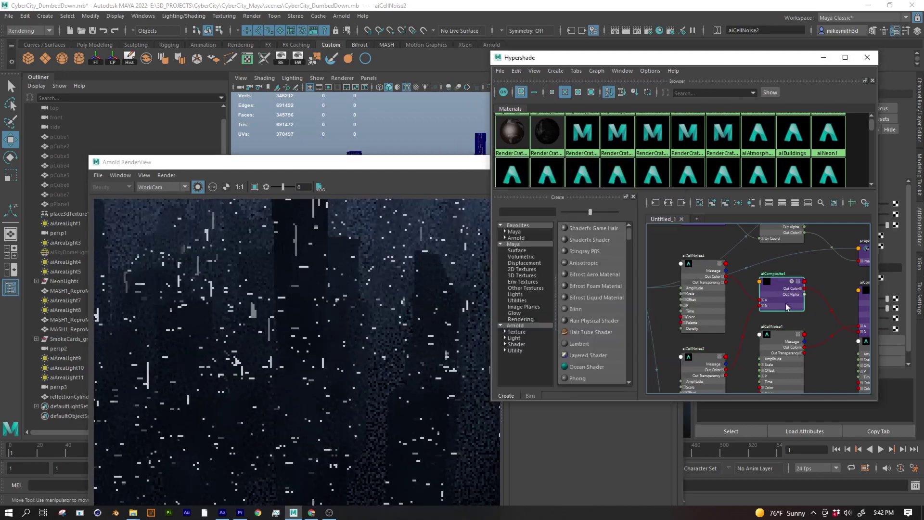
pyautogui.click(863, 295)
pyautogui.keyDown('alt'); pyautogui.moveTo(828, 307); pyautogui.dragTo(719, 307, button='middle'); pyautogui.keyUp('alt')
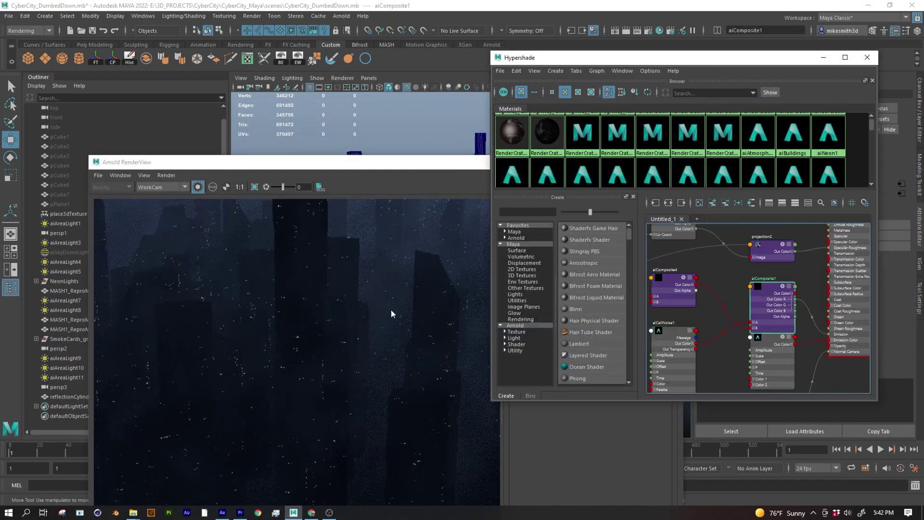
pyautogui.click(201, 187)
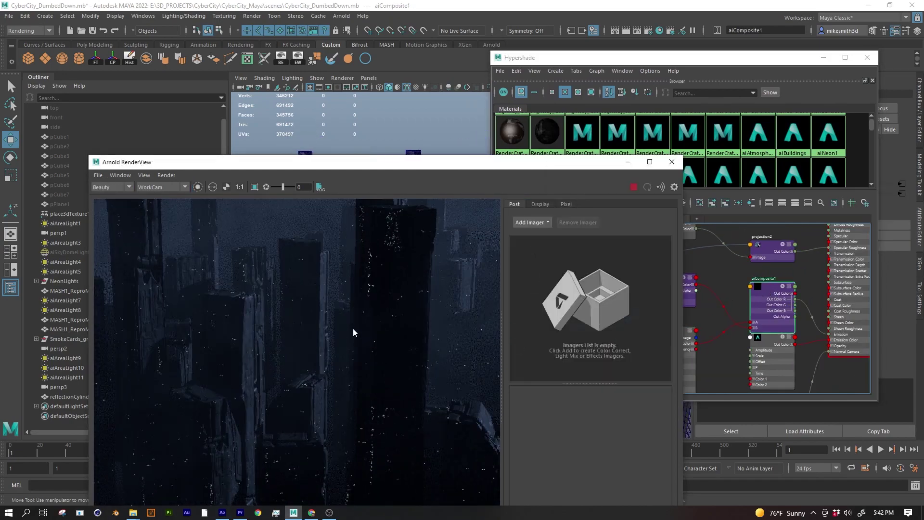
pyautogui.click(633, 188)
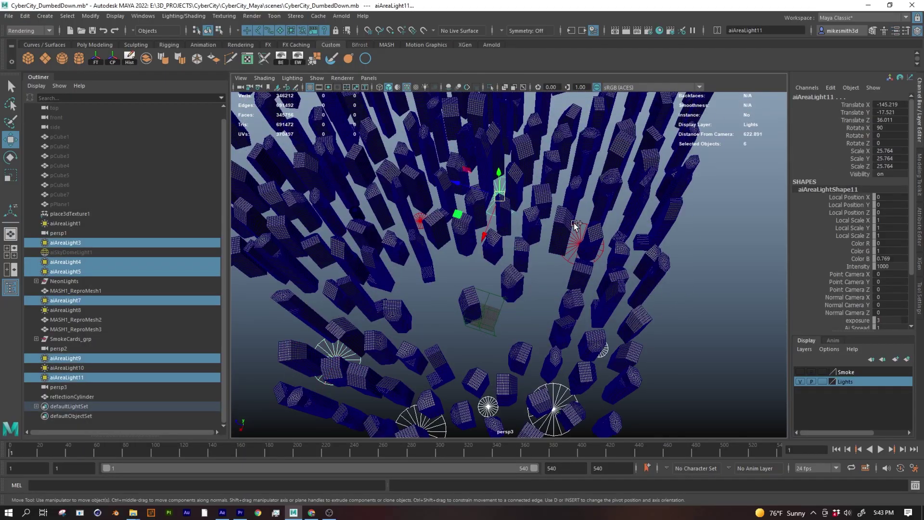
# Orbit to a side view of the city with textured, all-lights viewport display (6, 7)
pyautogui.keyDown('shift'); pyautogui.click(574, 223); pyautogui.keyUp('shift')
pyautogui.moveTo(574, 223)
pyautogui.keyDown('alt'); pyautogui.mouseDown()
pyautogui.moveTo(582, 317)
pyautogui.moveTo(512, 315)
pyautogui.mouseUp(); pyautogui.keyUp('alt')
pyautogui.press('6')
pyautogui.press('7')
pyautogui.scroll(4, 513, 316)
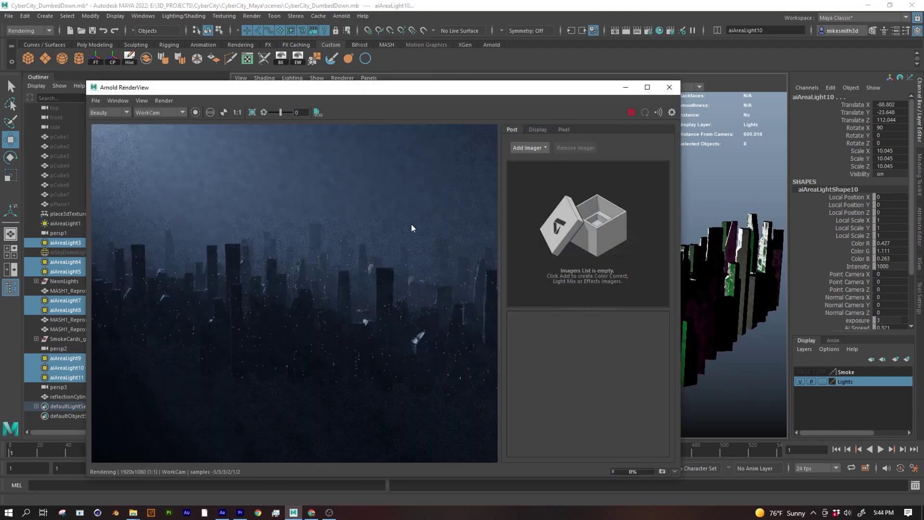
pyautogui.keyDown('alt'); pyautogui.moveTo(411, 224); pyautogui.dragTo(264, 285); pyautogui.keyUp('alt')
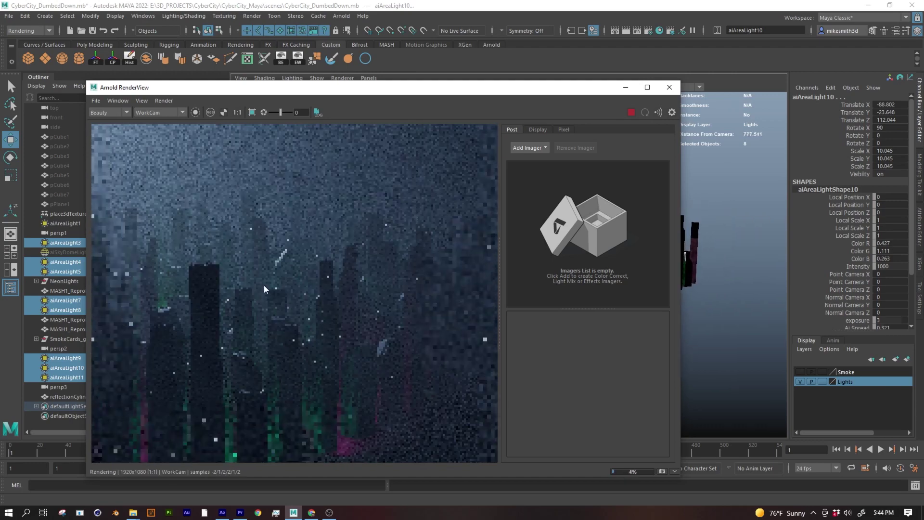
pyautogui.moveTo(366, 87); pyautogui.dragTo(252, 85)
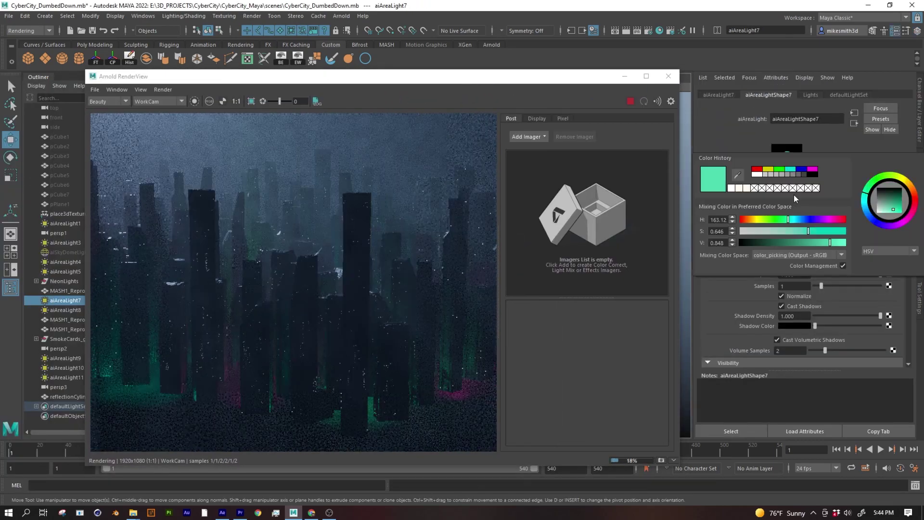
# Set aiAreaLight7's colour to bright green
pyautogui.click(812, 169)
pyautogui.click(757, 169)
pyautogui.click(779, 169)
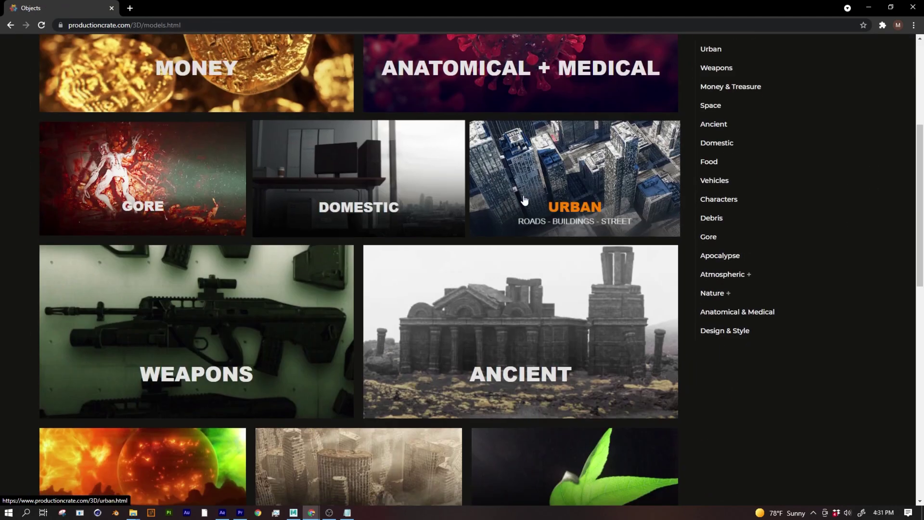
# Preview the Urban kits: Highway Road Modules, a 360° spin of City Road Modules, and the Construction Crane rig
pyautogui.click(518, 178)
pyautogui.scroll(-3, 348, 113)
pyautogui.click(348, 113)
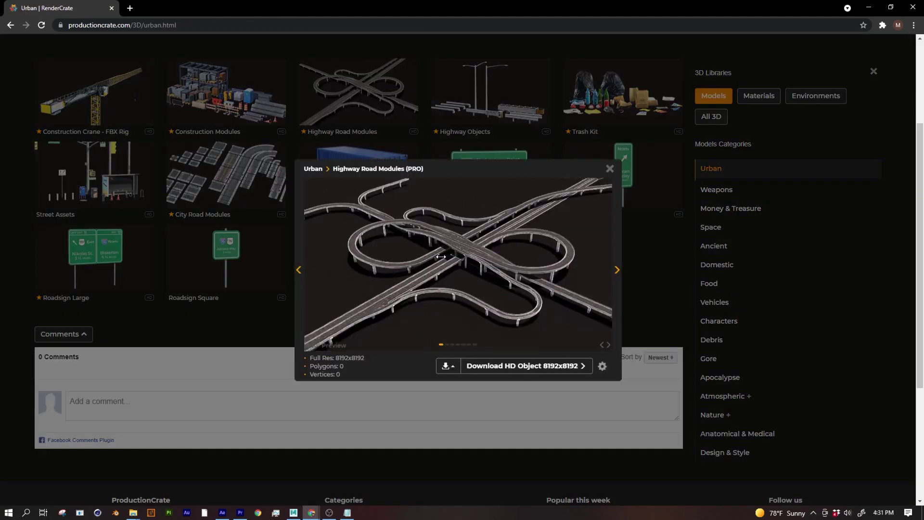
pyautogui.click(243, 166)
pyautogui.click(243, 166)
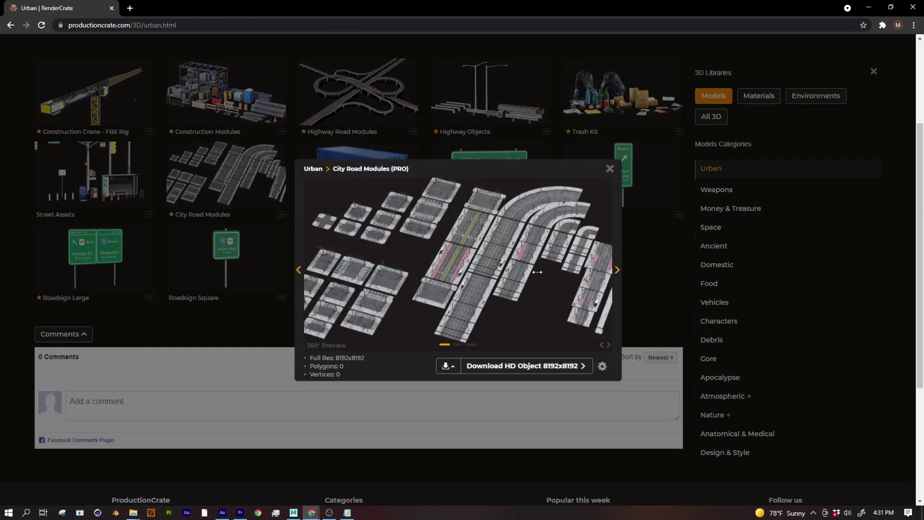
pyautogui.moveTo(538, 272); pyautogui.dragTo(358, 238)
pyautogui.click(106, 94)
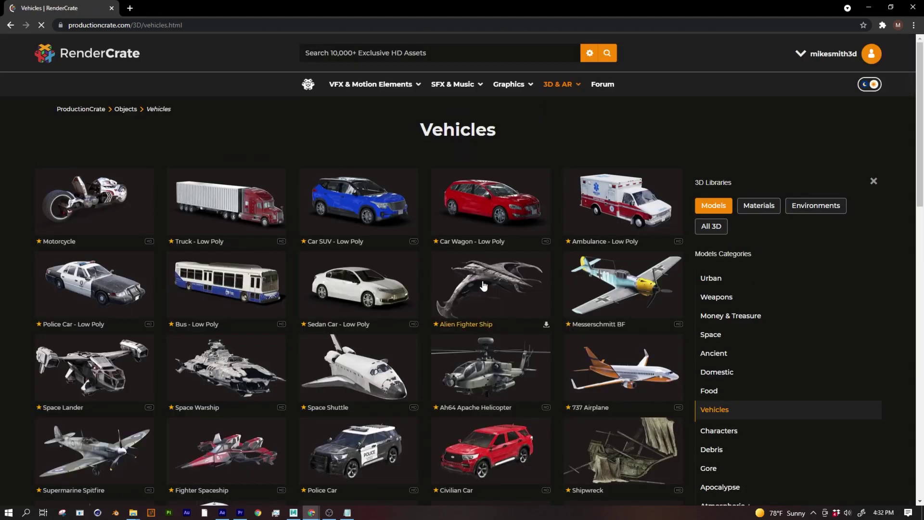
# Preview the Space Warship, Space Lander and USS SpaceCrate Mach II spaceship models
pyautogui.scroll(-2, 484, 286)
pyautogui.click(226, 274)
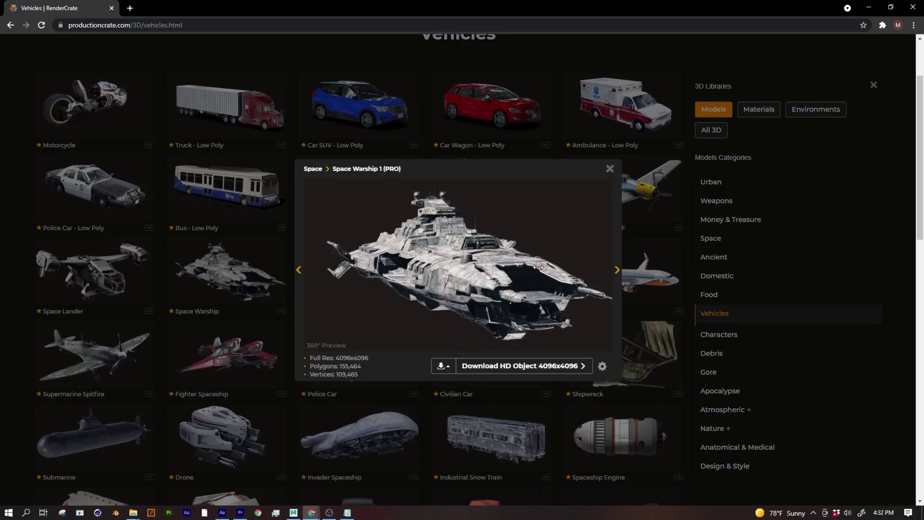
pyautogui.click(84, 281)
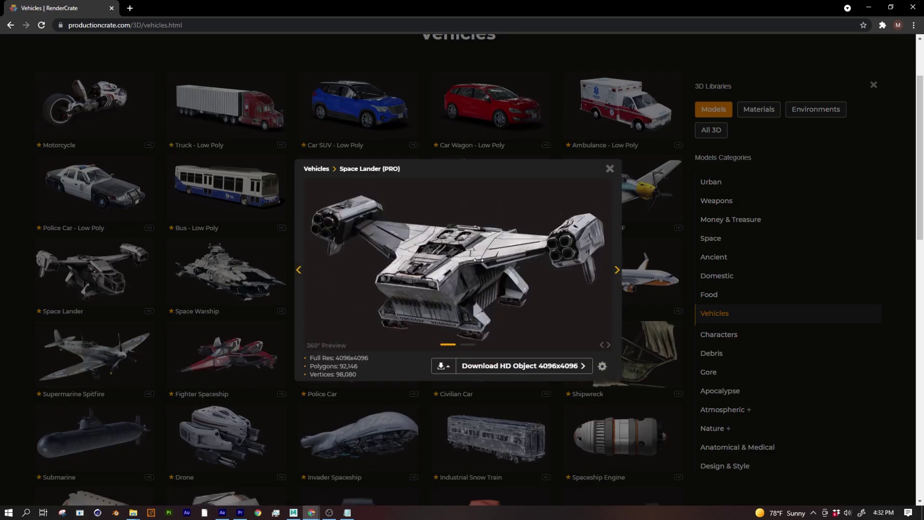
pyautogui.click(203, 282)
pyautogui.scroll(-5, 203, 283)
pyautogui.click(626, 285)
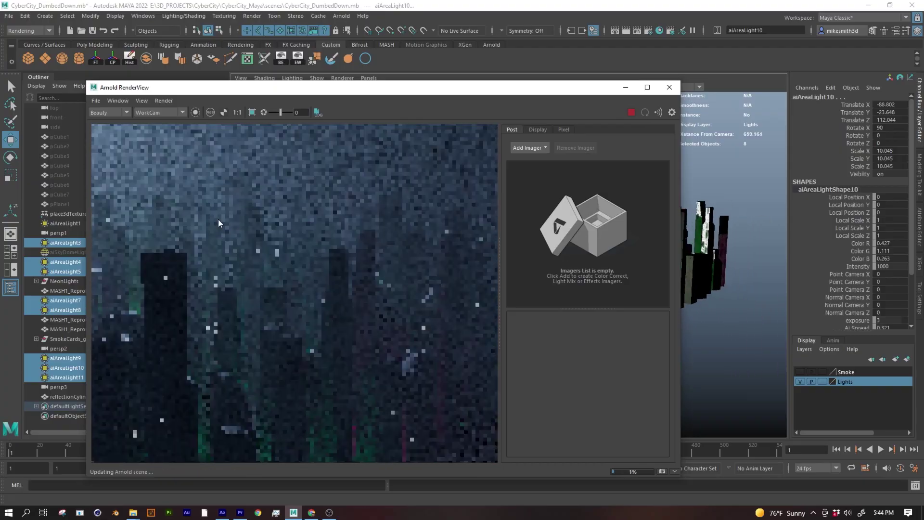
# Apply a spherical UV projection to the giant sphere pSphere1 and restart the Arnold IPR render
pyautogui.moveTo(590, 87); pyautogui.dragTo(362, 96)
pyautogui.click(557, 396)
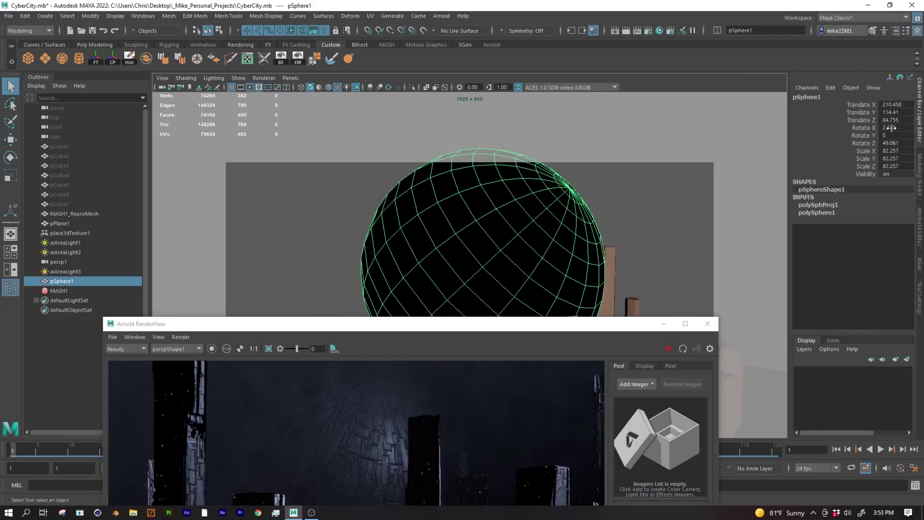
pyautogui.press('g')
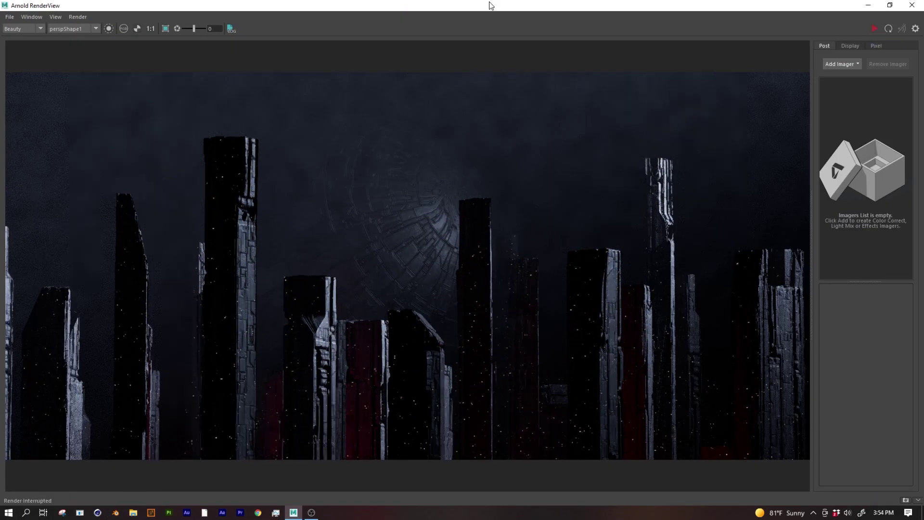
pyautogui.click(874, 29)
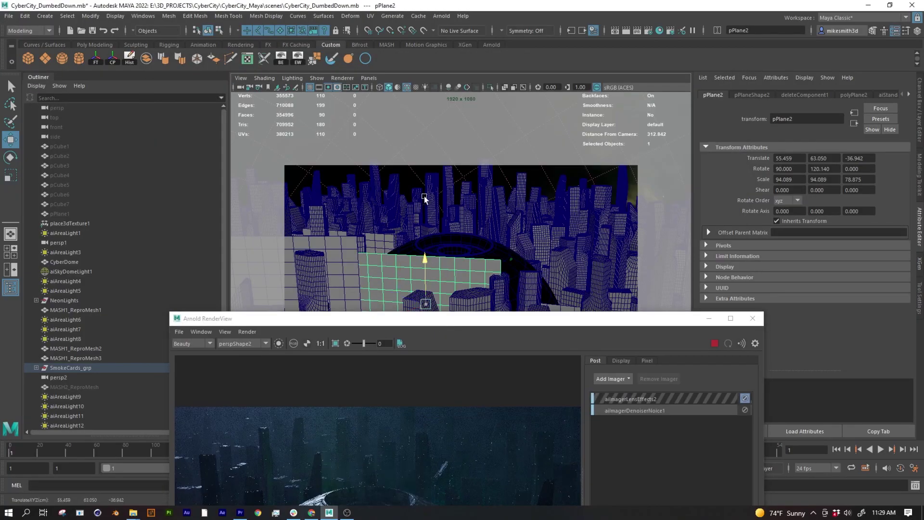
# Raise and rotate the pPlane2 smoke card above the city, then preview the Fog From Below 2 clip
pyautogui.moveTo(424, 198); pyautogui.dragTo(450, 65, button='middle')
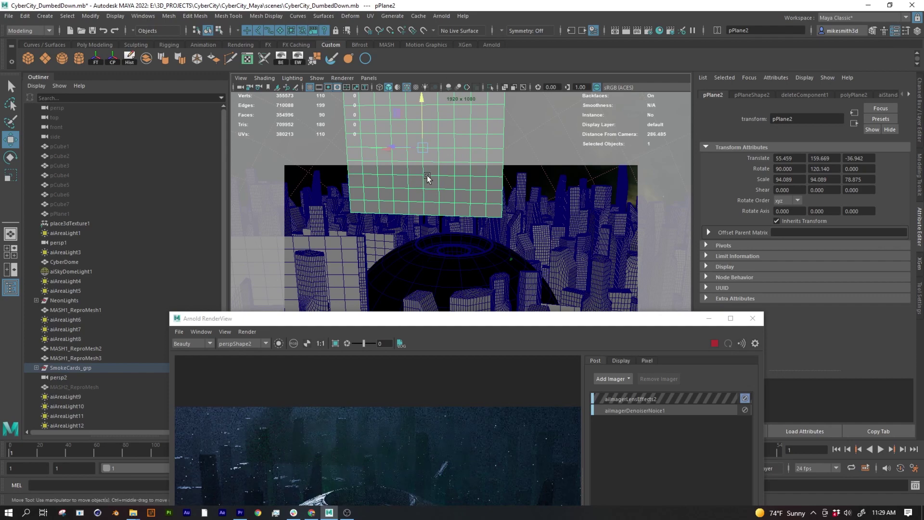
pyautogui.moveTo(458, 319); pyautogui.dragTo(622, 122)
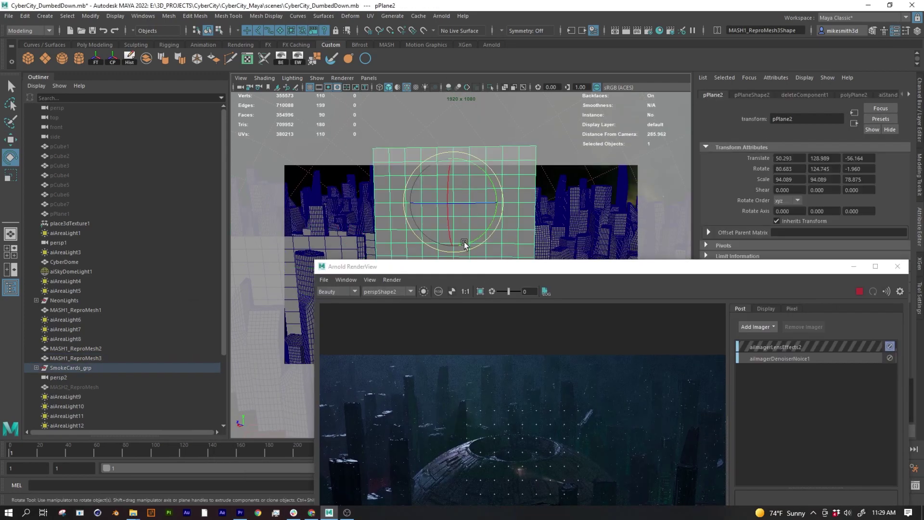
pyautogui.moveTo(805, 275); pyautogui.dragTo(626, 289)
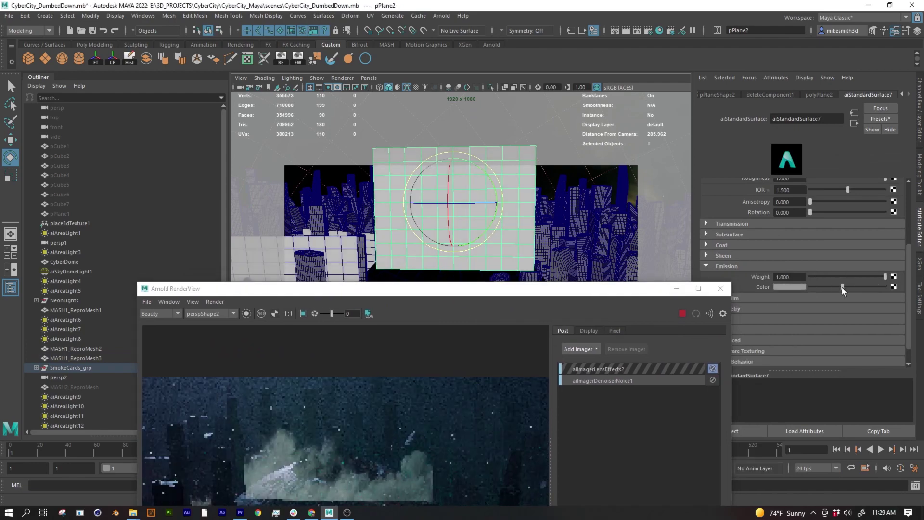
pyautogui.moveTo(453, 212)
pyautogui.mouseDown()
pyautogui.moveTo(456, 230)
pyautogui.moveTo(436, 216)
pyautogui.mouseUp()
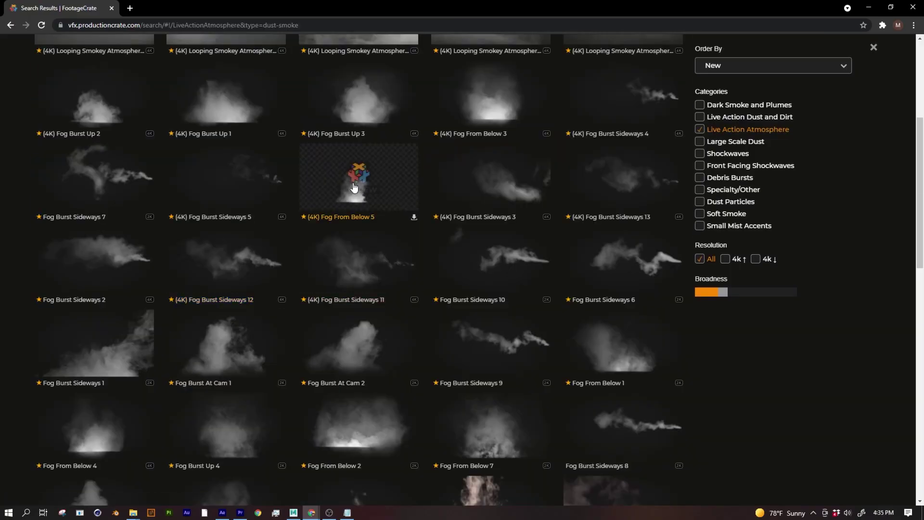
pyautogui.scroll(-2, 359, 260)
pyautogui.click(361, 329)
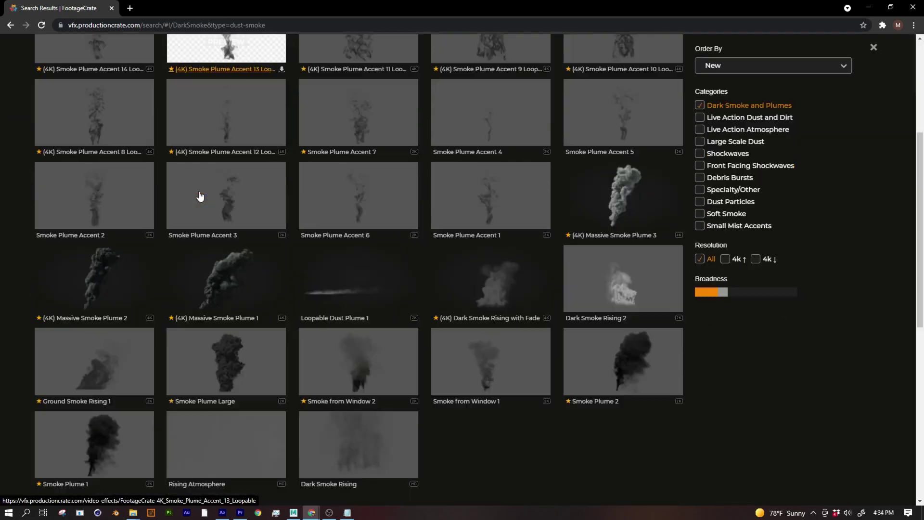
# Preview the Smoke Plume Large clip from the smoke results, then bring the render window forward
pyautogui.scroll(-2, 200, 196)
pyautogui.click(232, 296)
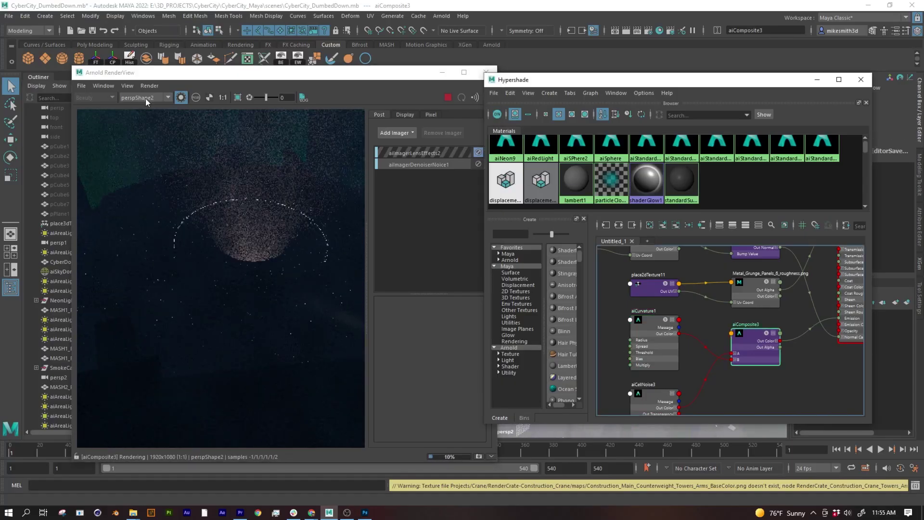
pyautogui.click(284, 275)
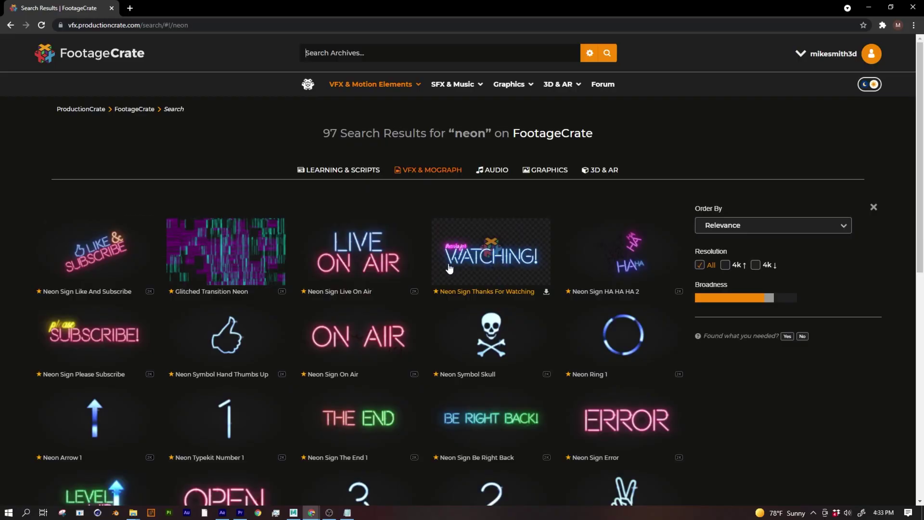
# Preview the 4K Neon Light Loops 2, Neon Sign Subscribe 2 and Neon Sign Thanks For Watching clips
pyautogui.scroll(-15, 103, 268)
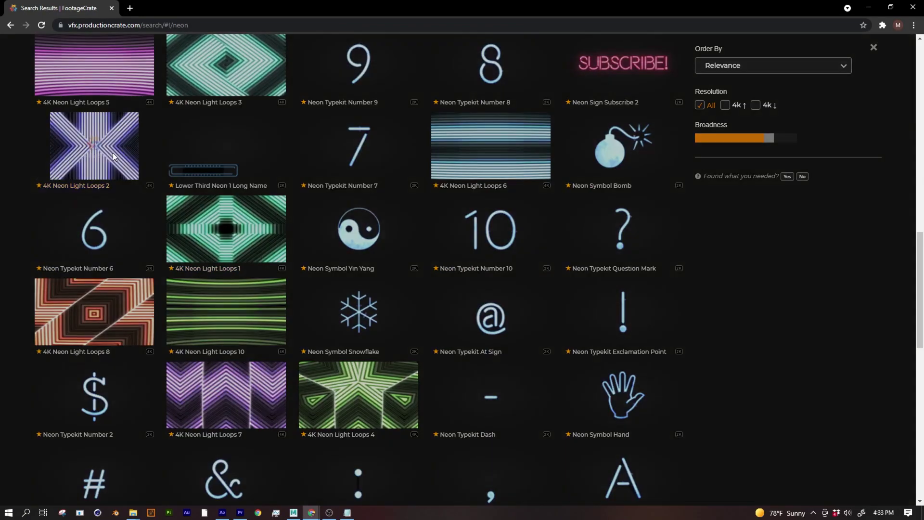
pyautogui.click(94, 145)
pyautogui.press('Left')
pyautogui.click(767, 299)
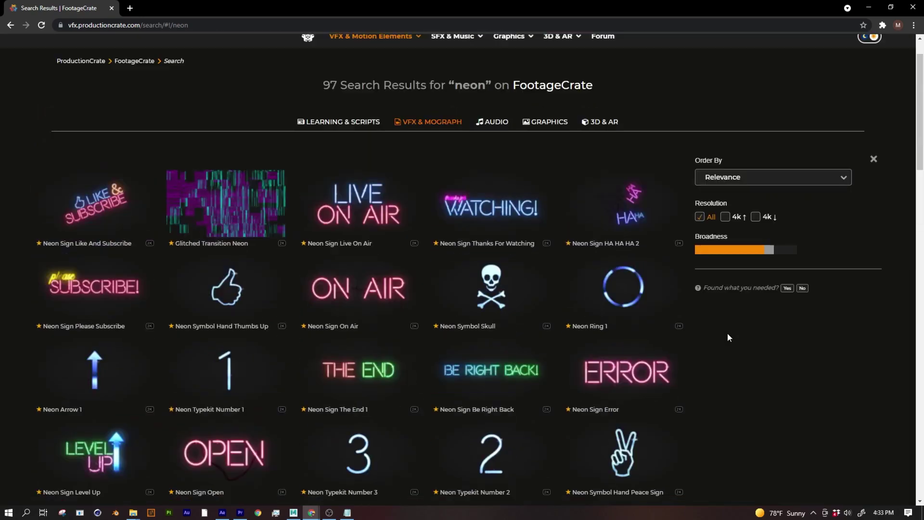
pyautogui.click(475, 239)
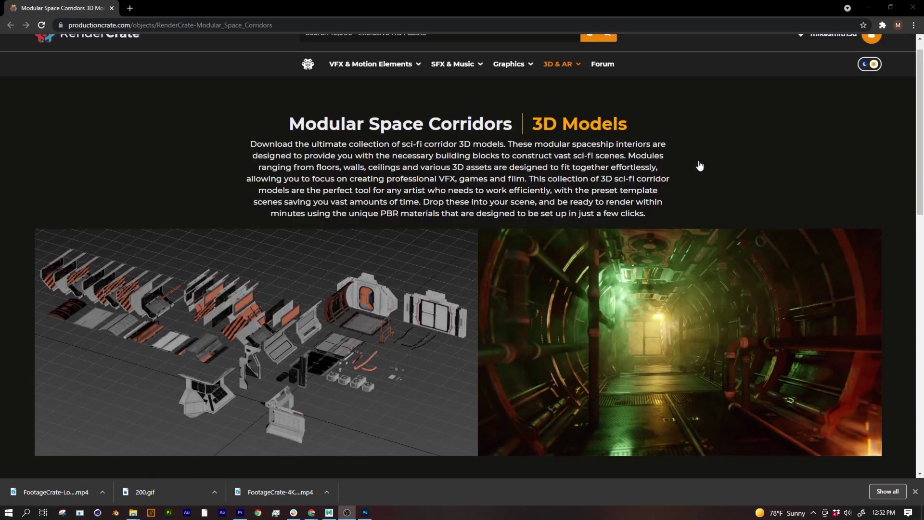
# Scroll to the Modular Space Corridors HD ZIP downloads, 8K at 658.4 MB down to 1K at 66.5 MB
pyautogui.scroll(-12, 180, 197)
pyautogui.scroll(2, 399, 222)
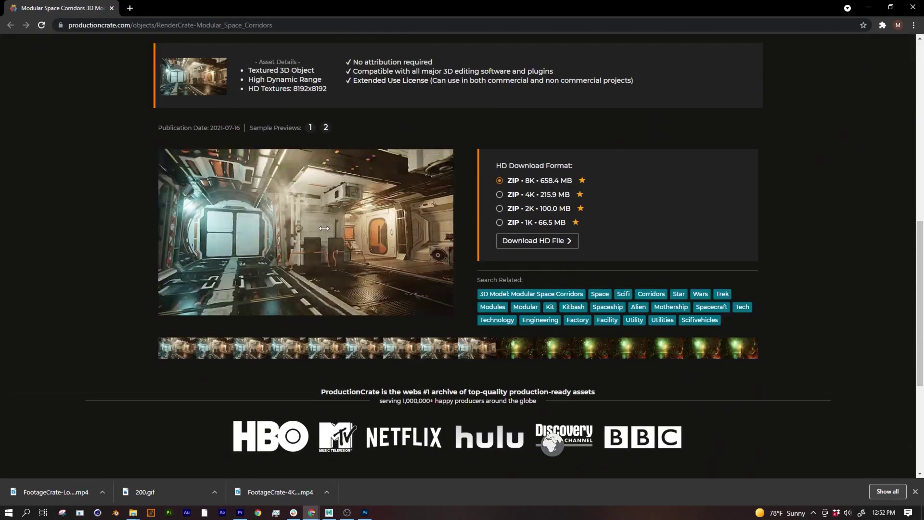